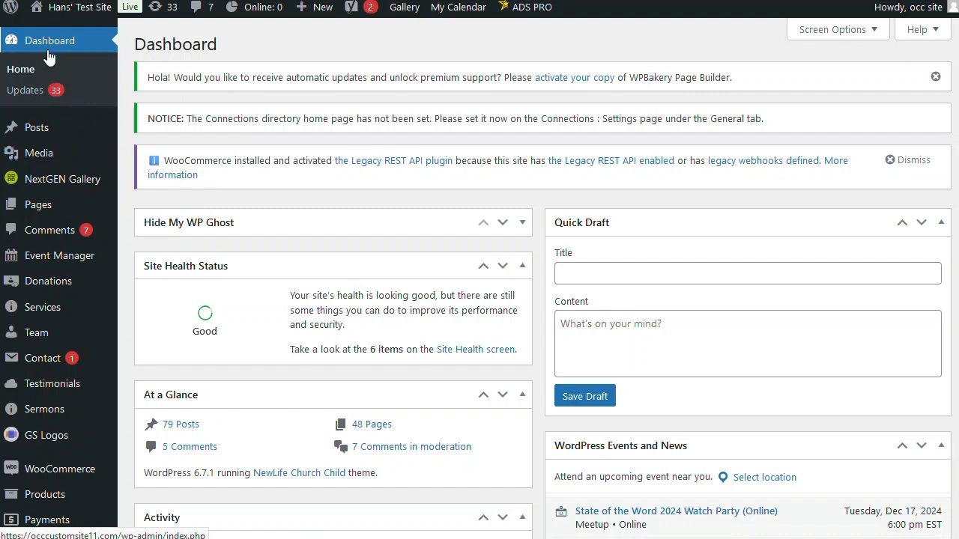
- Open the settings of the My Calendar plugin from the WordPress dashboard
scroll(12, 394, down, 5)
scroll(34, 234, down, 4)
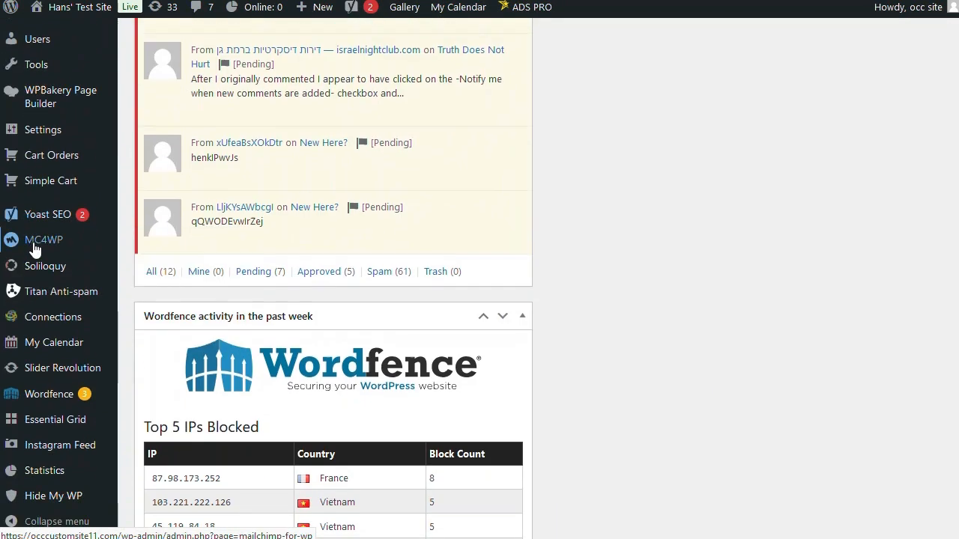
mouse_move(64, 346)
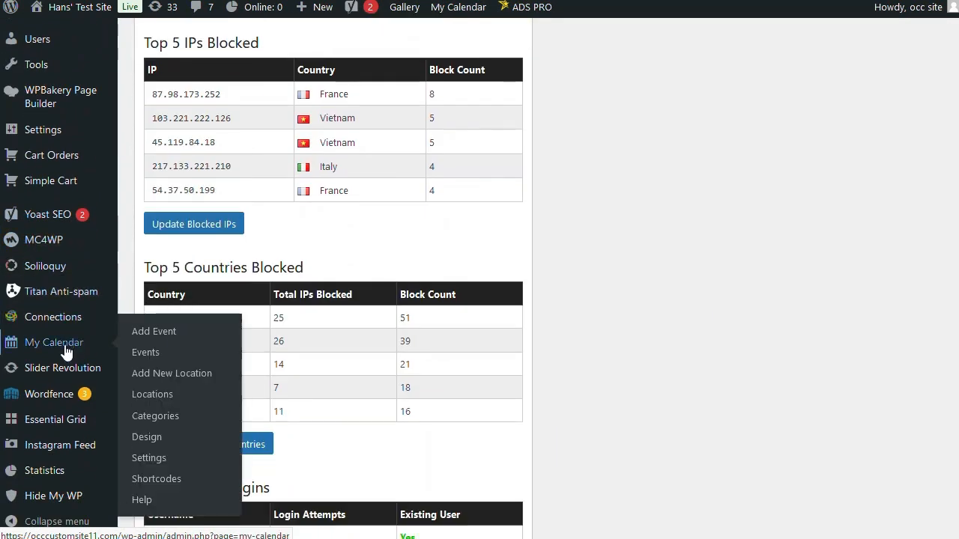
click(158, 466)
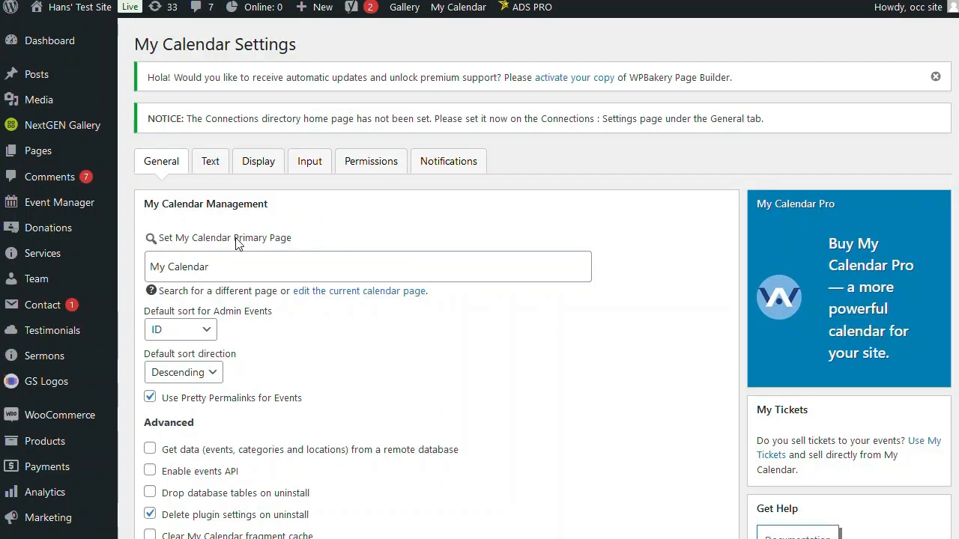
- Enter Church Calendar as the My Calendar primary page and view the default sort options for admin events
scroll(258, 283, down, 1)
scroll(257, 287, down, 1)
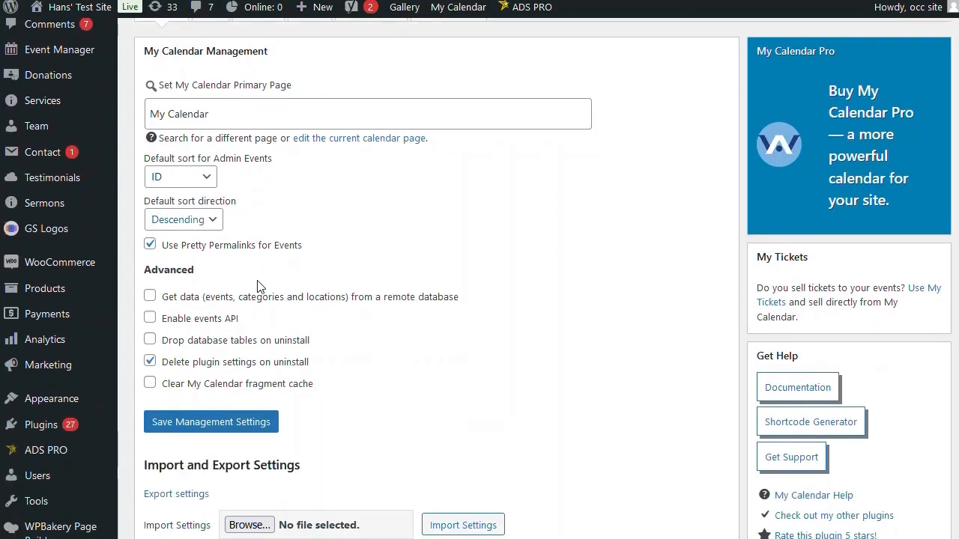
scroll(517, 329, up, 1)
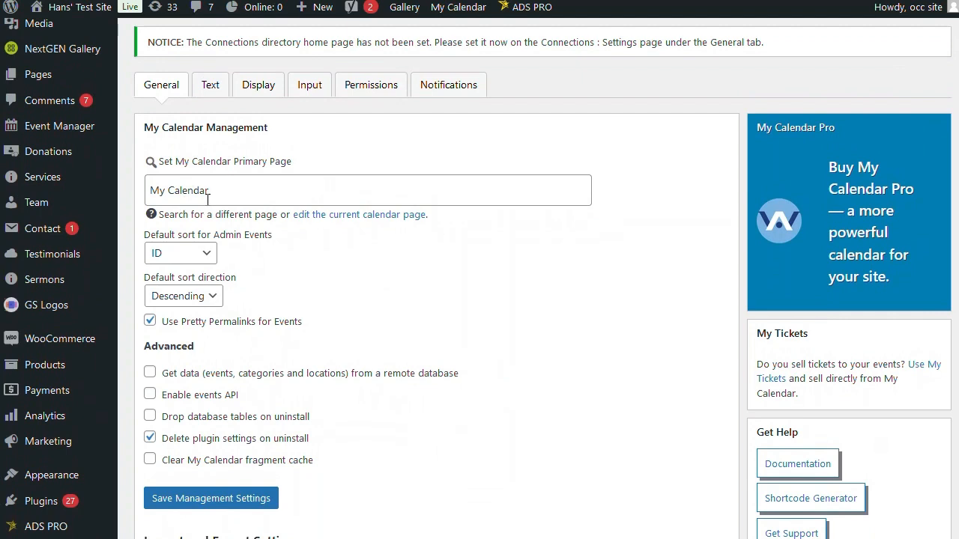
click(230, 196)
text(Ch)
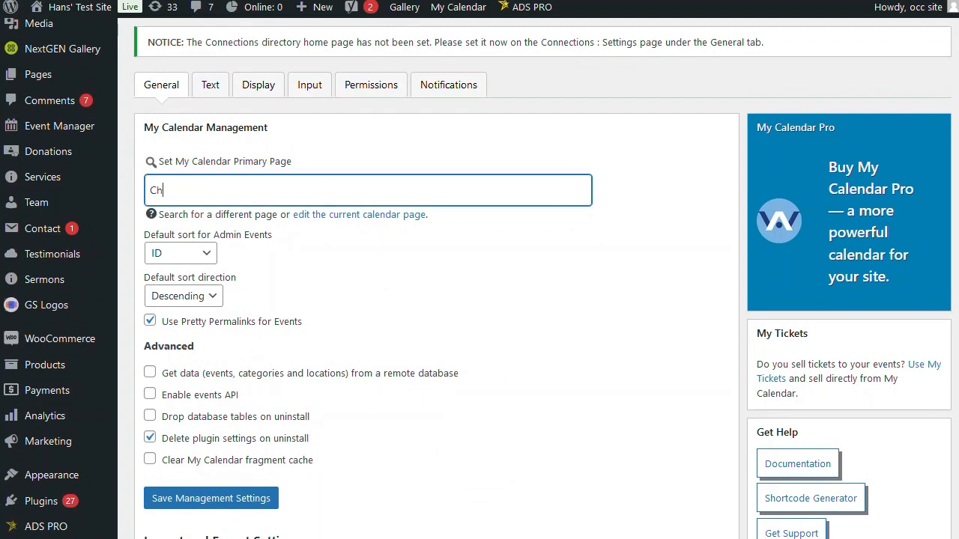
text(urch Calendar)
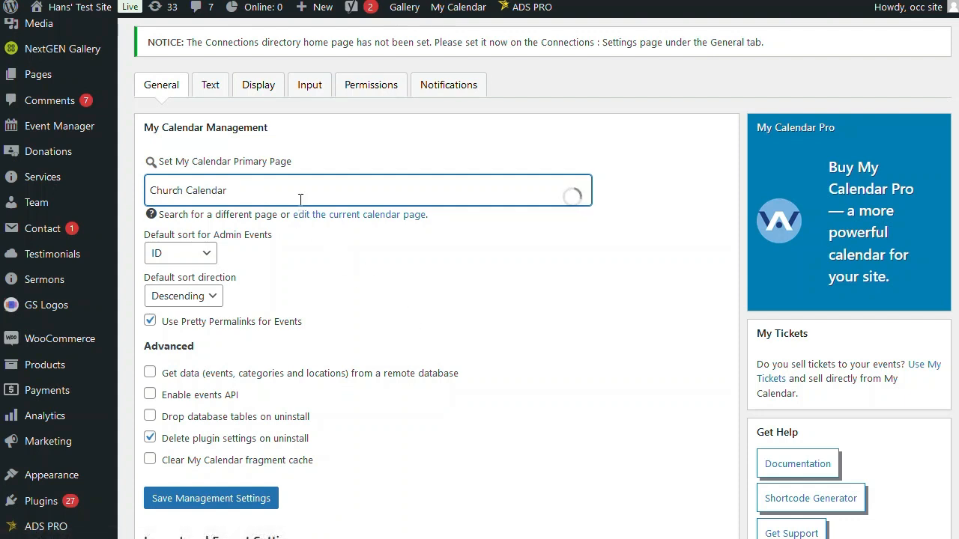
click(206, 257)
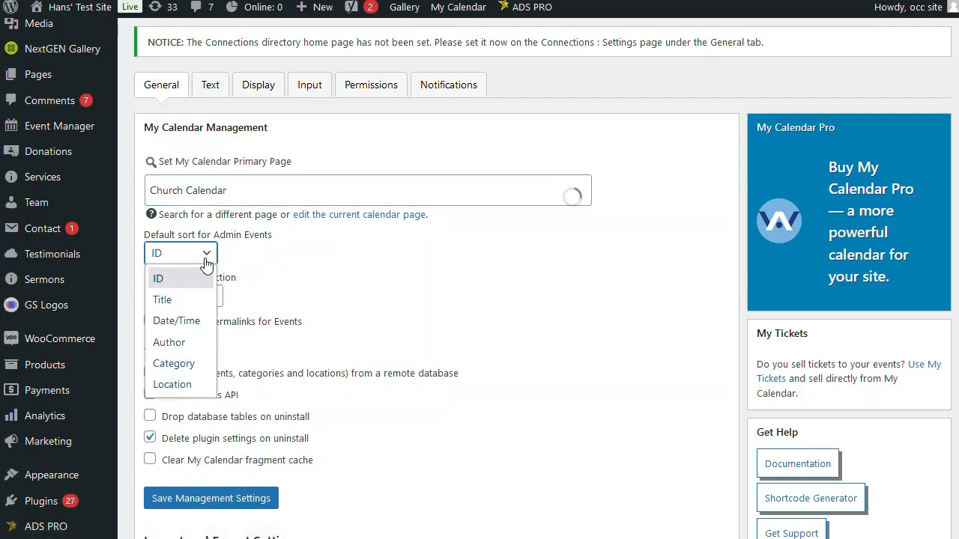
click(342, 268)
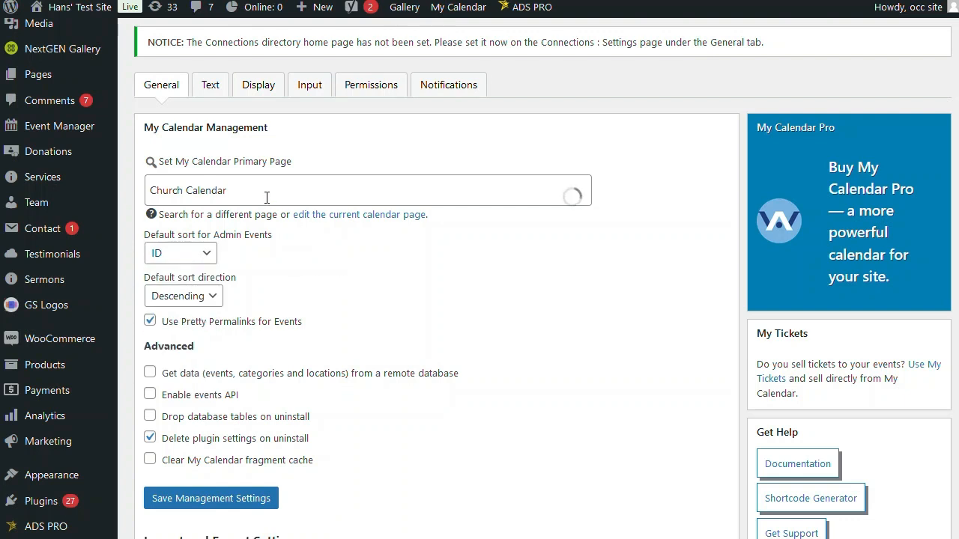
- Open the site's first day of the week setting, set the week to start on Sunday, and save
scroll(229, 238, down, 2)
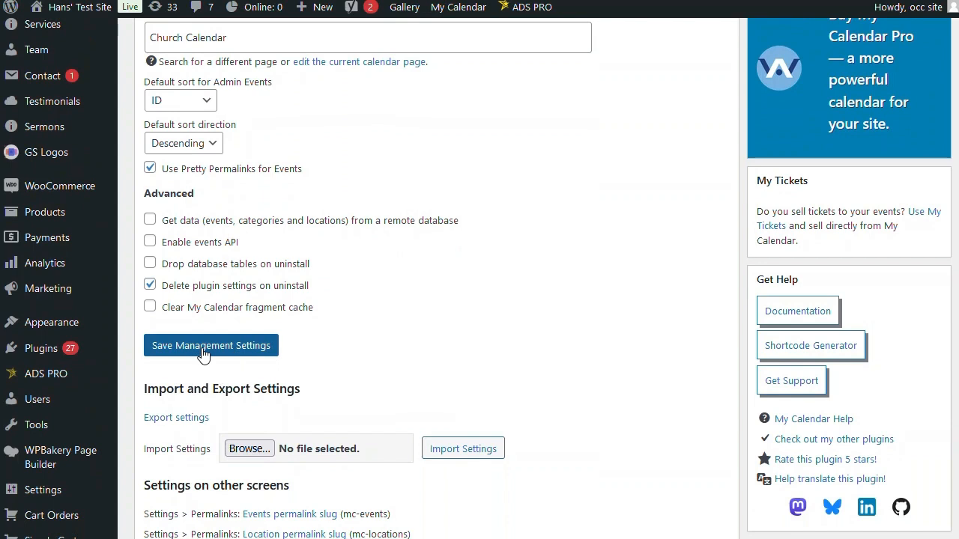
scroll(380, 345, down, 1)
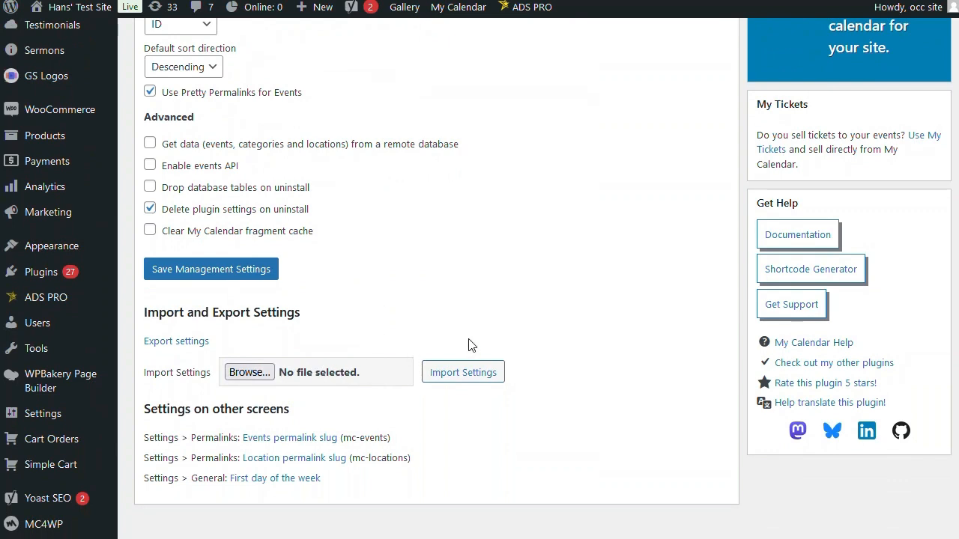
scroll(568, 356, down, 2)
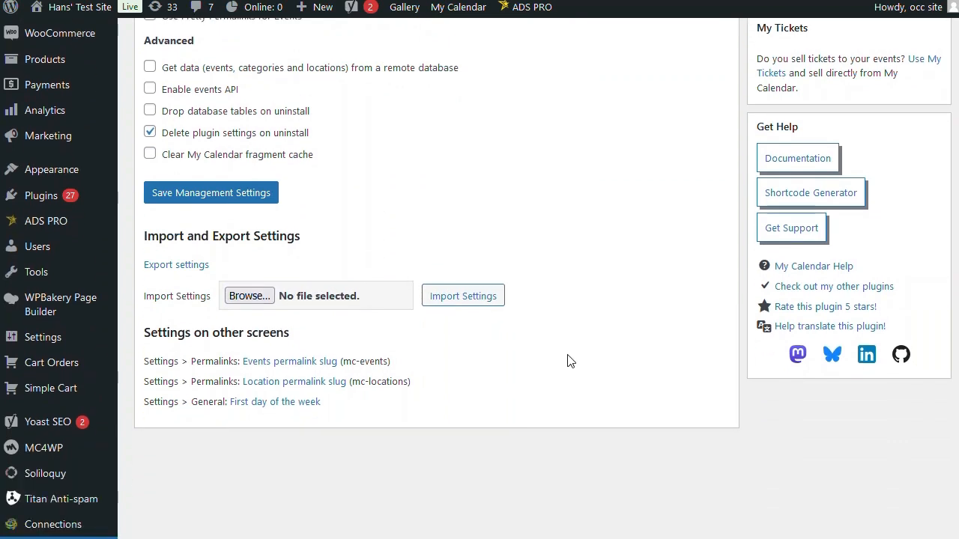
click(255, 409)
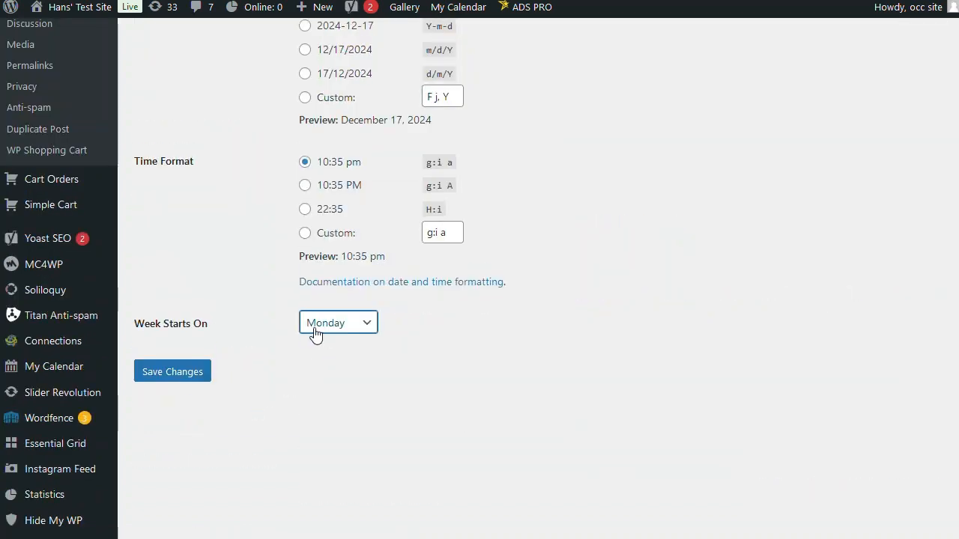
click(367, 330)
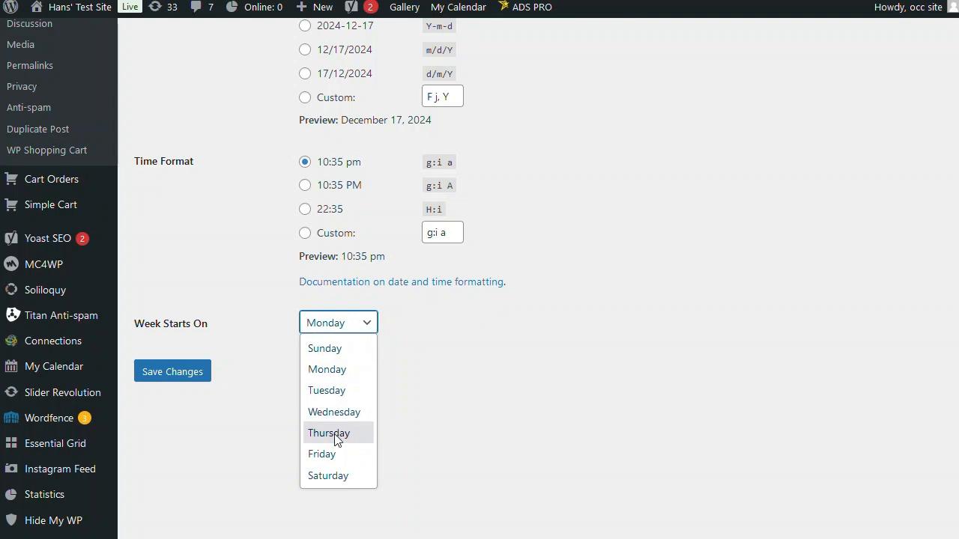
click(340, 351)
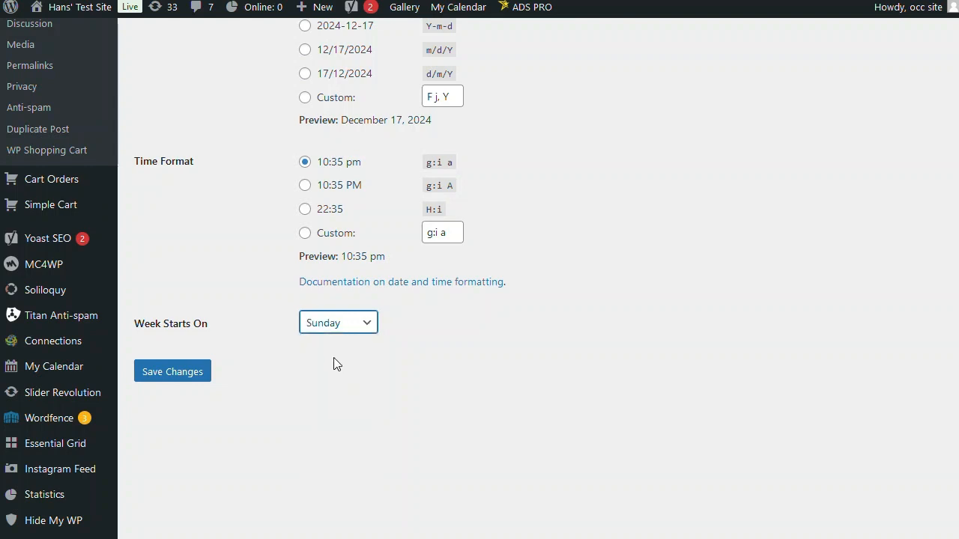
click(162, 379)
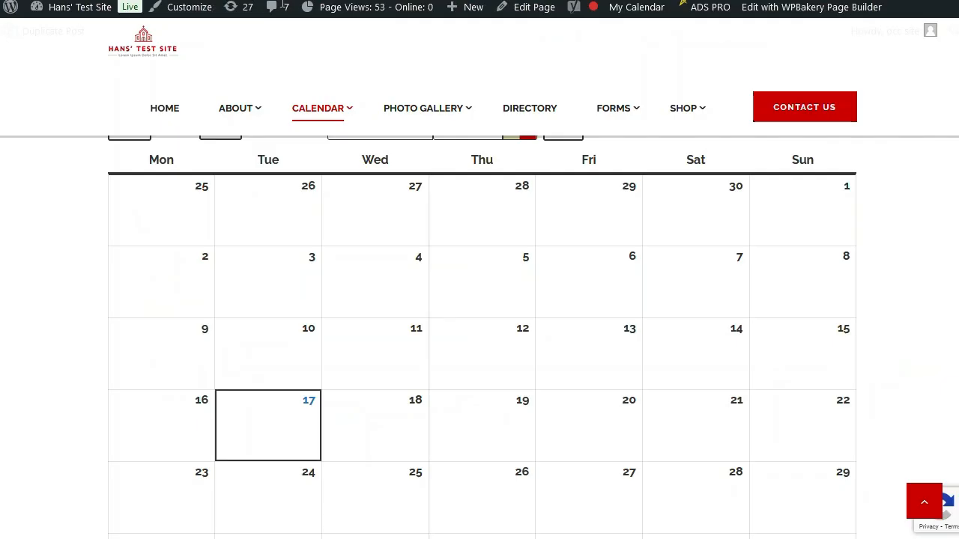
- Check the week order on the site's calendar page and view the events as a list and as a grid
mouse_move(348, 213)
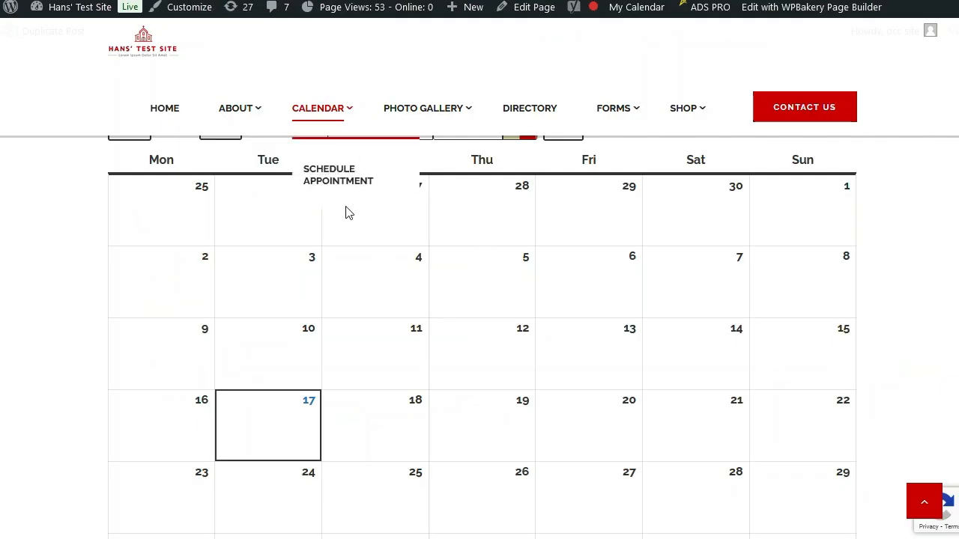
scroll(405, 284, up, 3)
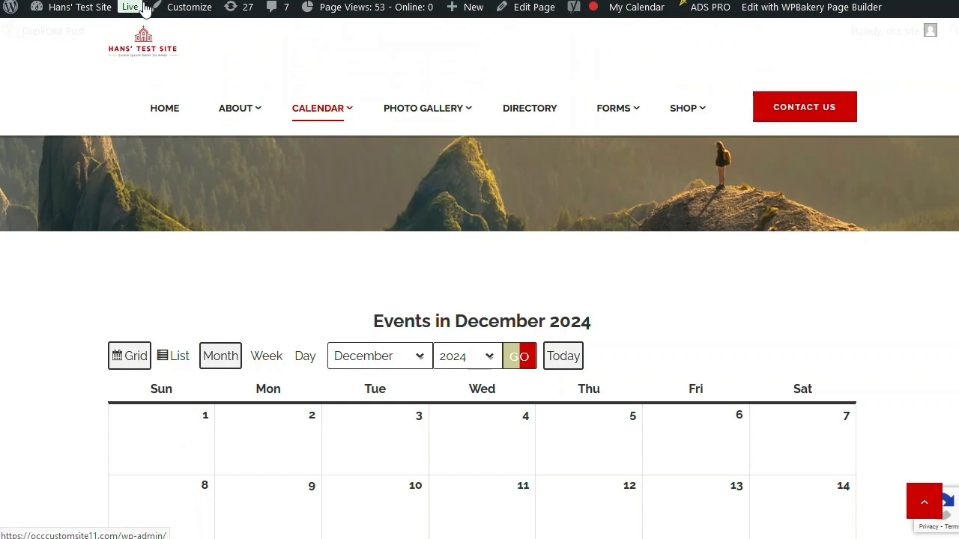
click(167, 361)
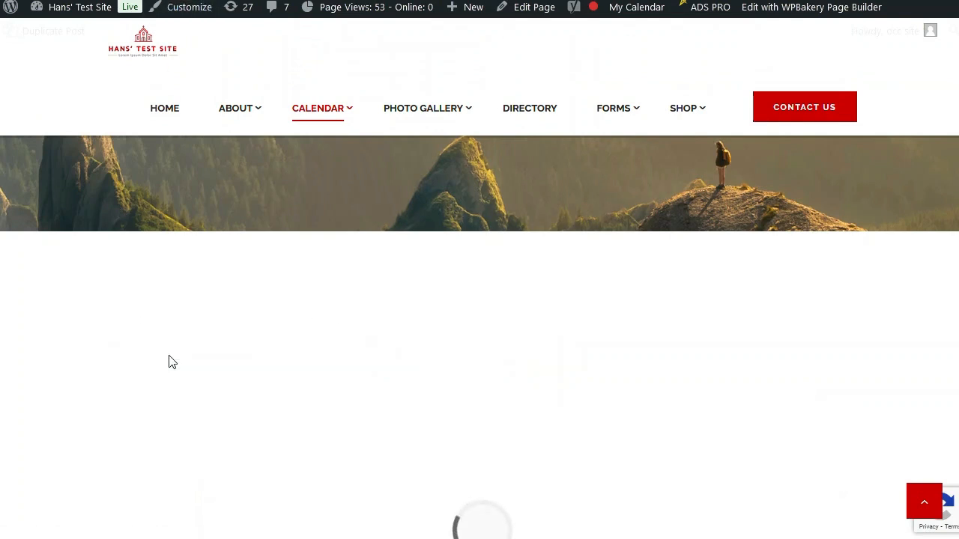
scroll(210, 363, down, 3)
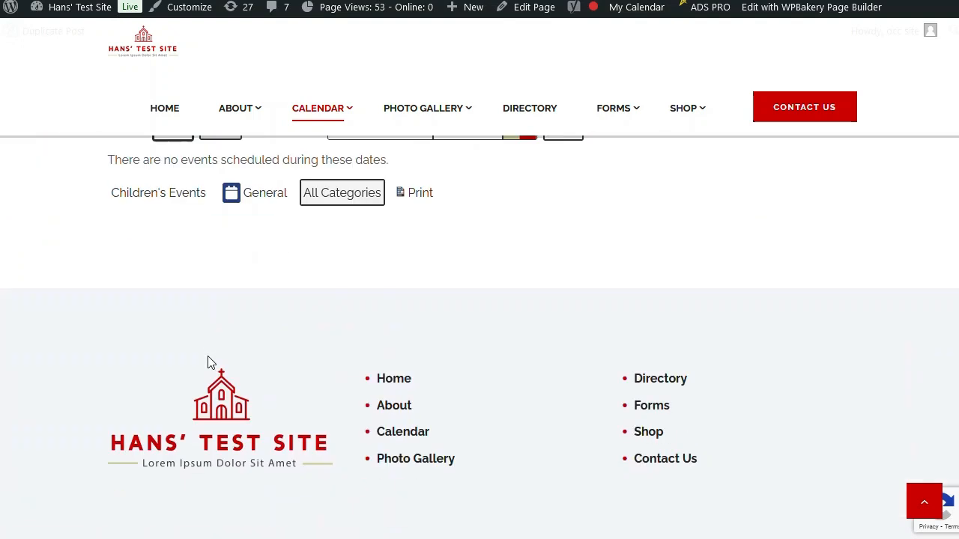
scroll(379, 403, up, 3)
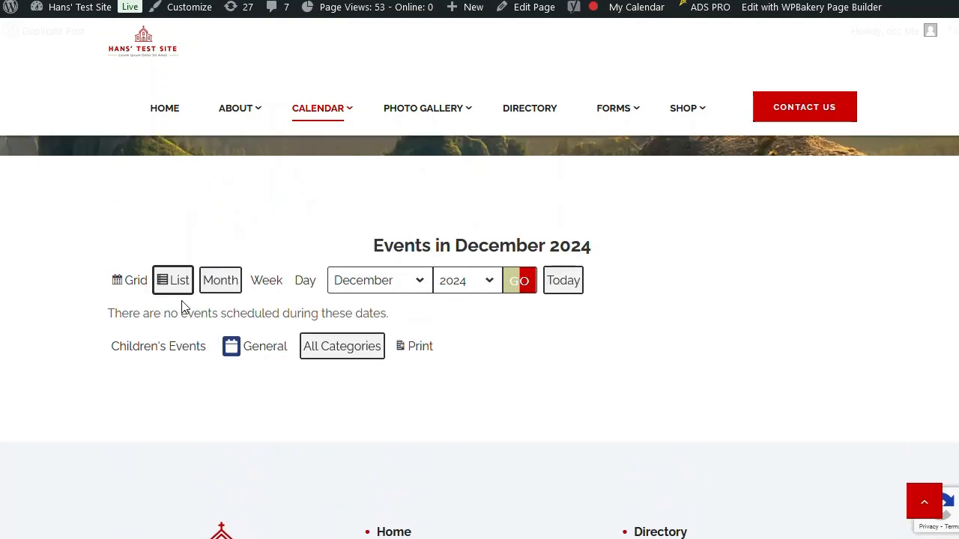
click(132, 287)
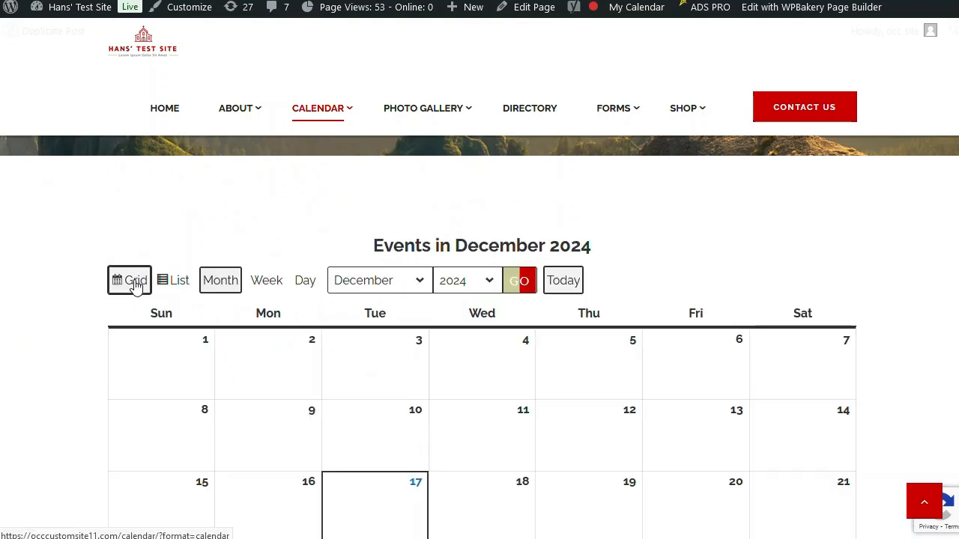
- View the calendar page by week and return to today's month grid to look it over
click(284, 288)
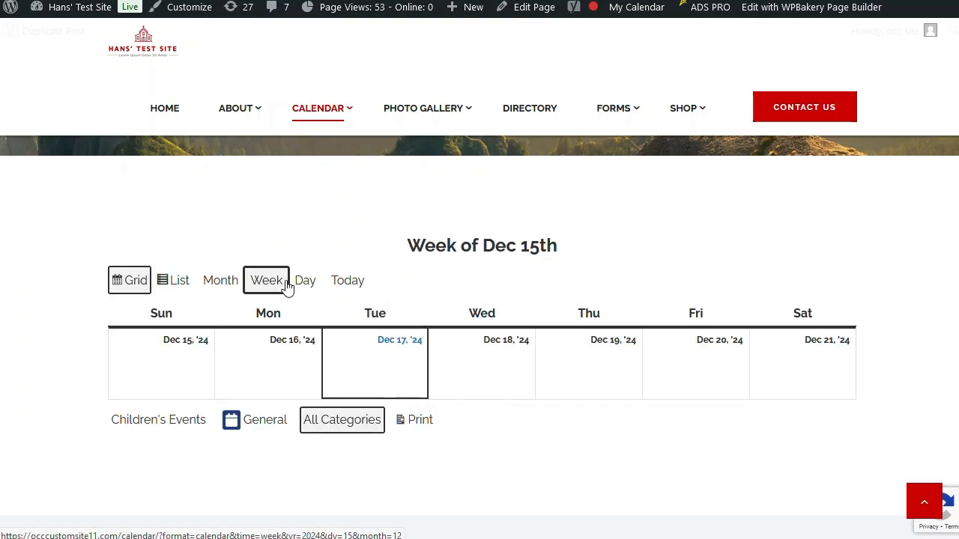
scroll(413, 336, down, 2)
scroll(590, 363, up, 1)
scroll(591, 362, up, 1)
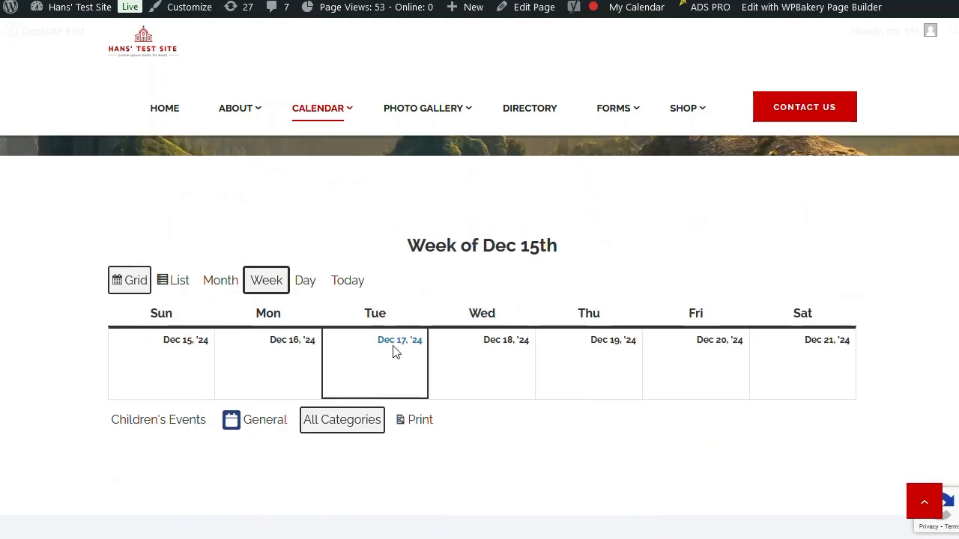
click(347, 292)
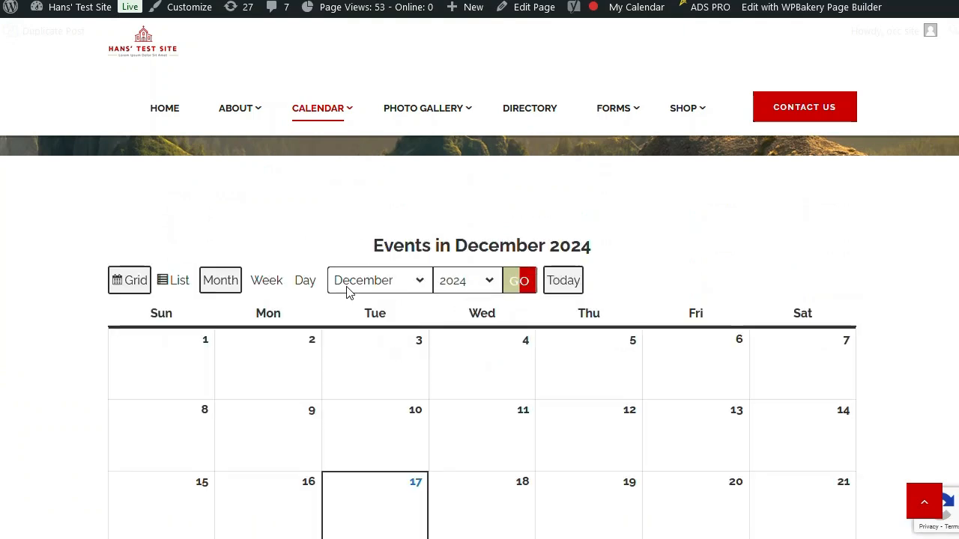
scroll(374, 447, down, 2)
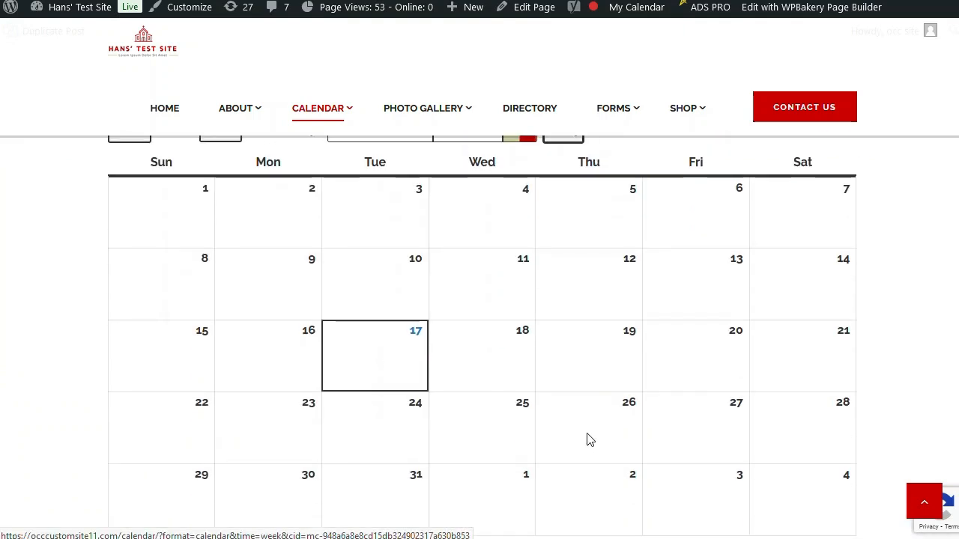
scroll(589, 439, up, 2)
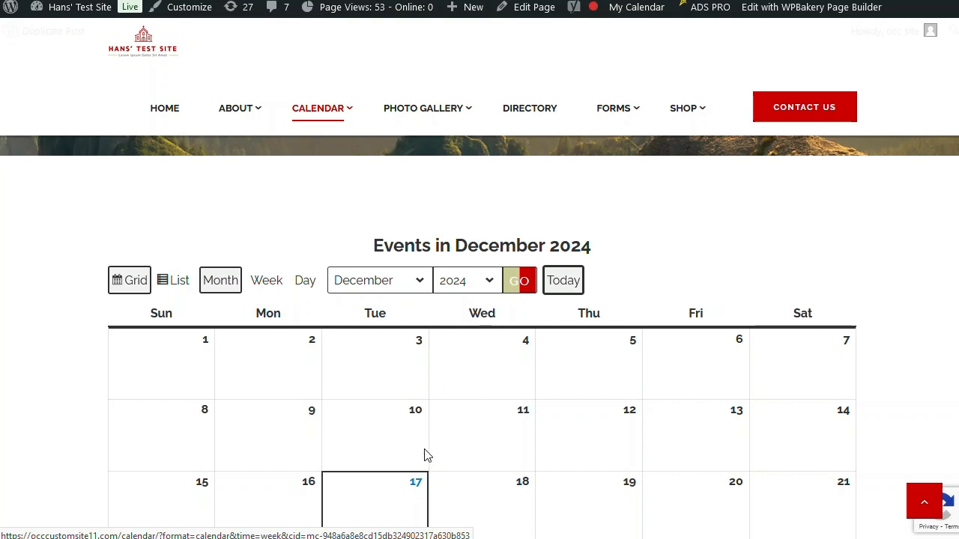
scroll(420, 446, down, 1)
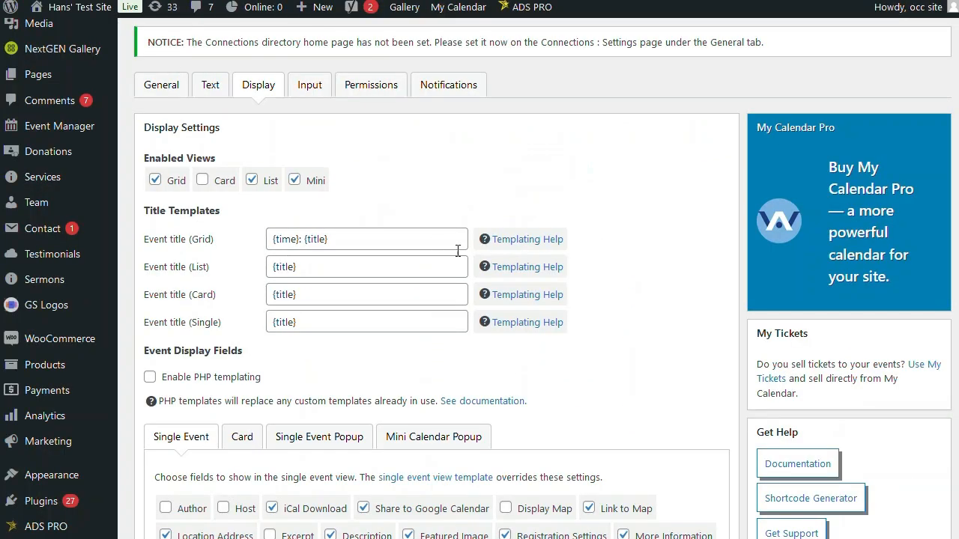
- Examine My Calendar's display settings, including enabled views, title templates, single event fields and calendar navigation items
scroll(607, 242, down, 2)
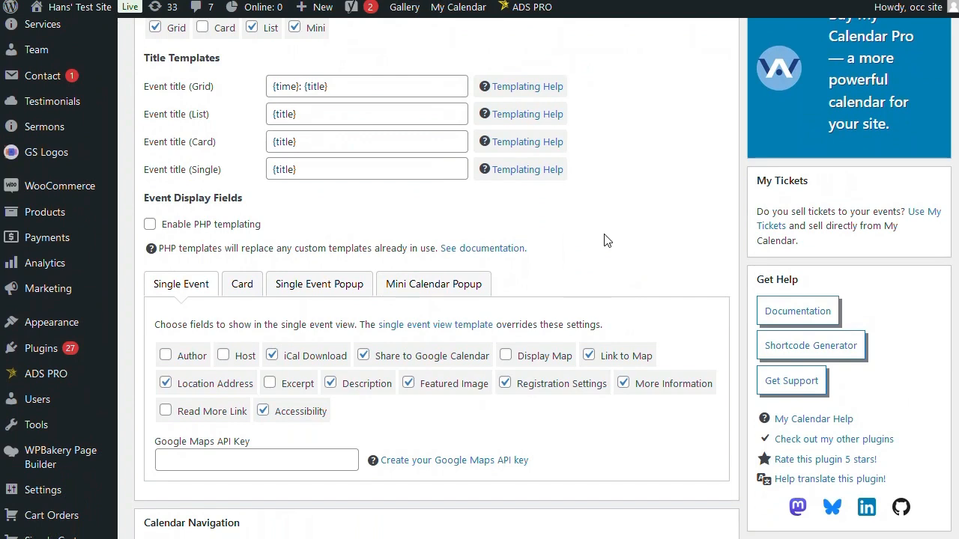
scroll(607, 241, down, 1)
scroll(607, 241, down, 1)
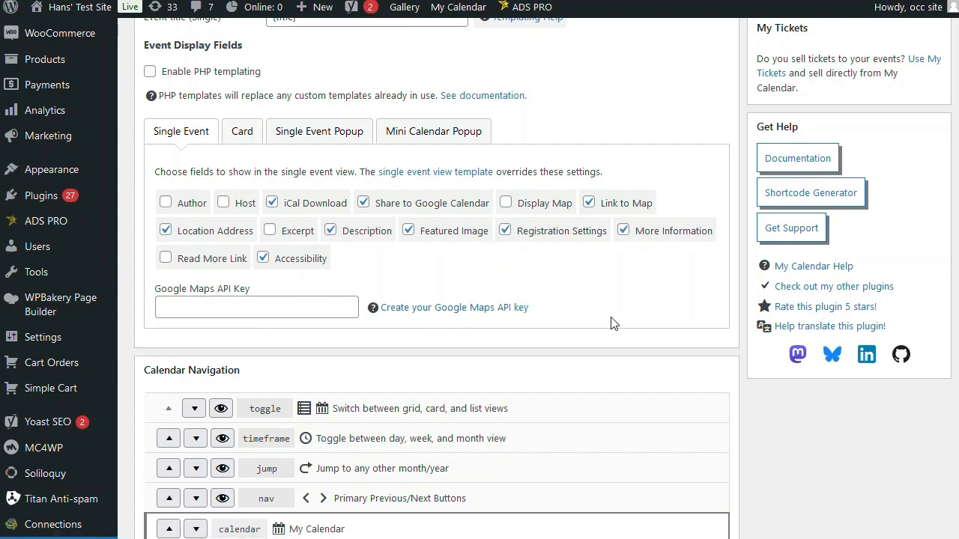
scroll(610, 323, down, 2)
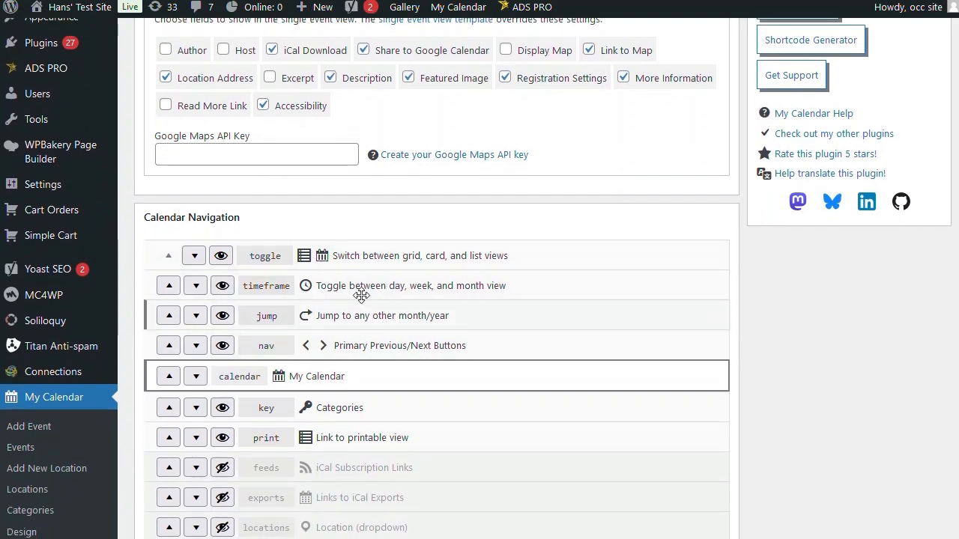
- Compare the Calendar Navigation items with the live calendar page, and try moving timeframe above toggle and back
key(ctrl+Tab)
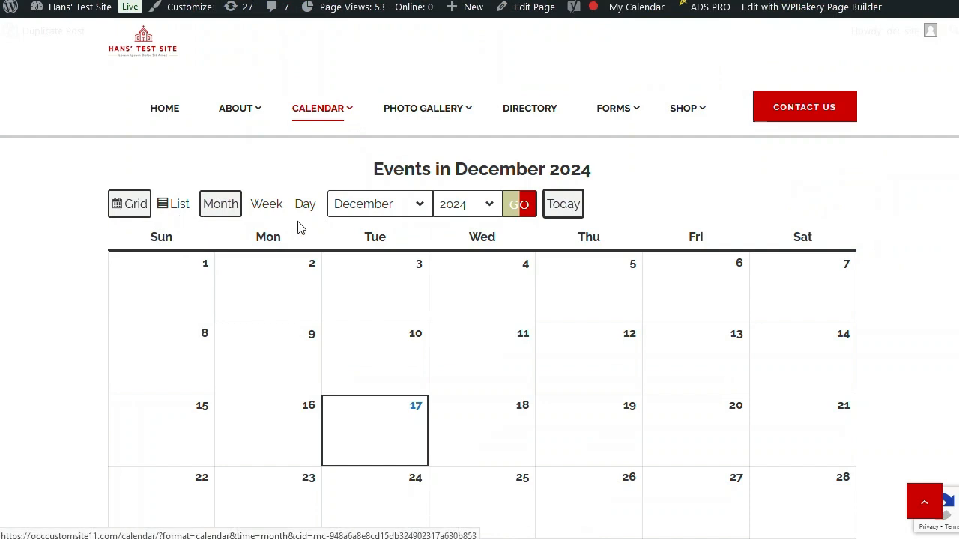
key(ctrl+Tab)
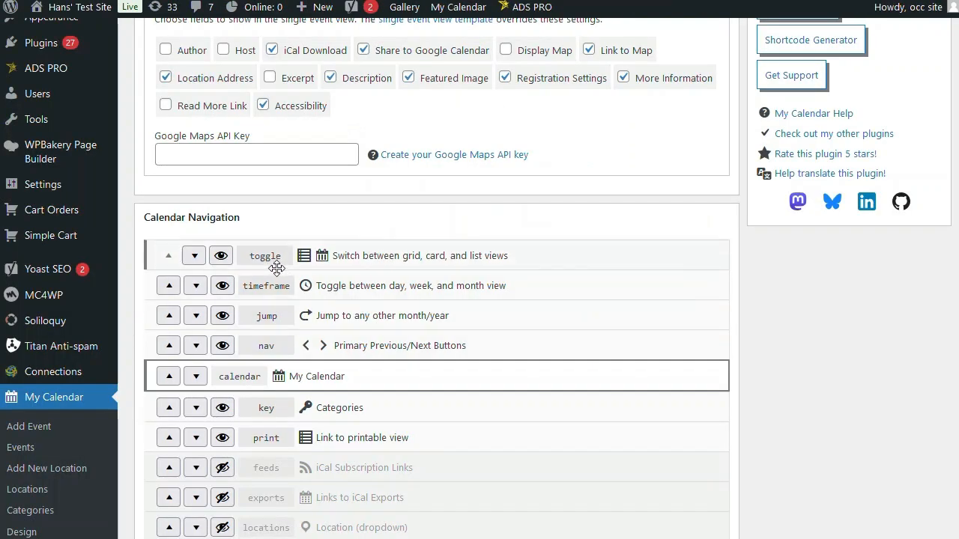
click(174, 289)
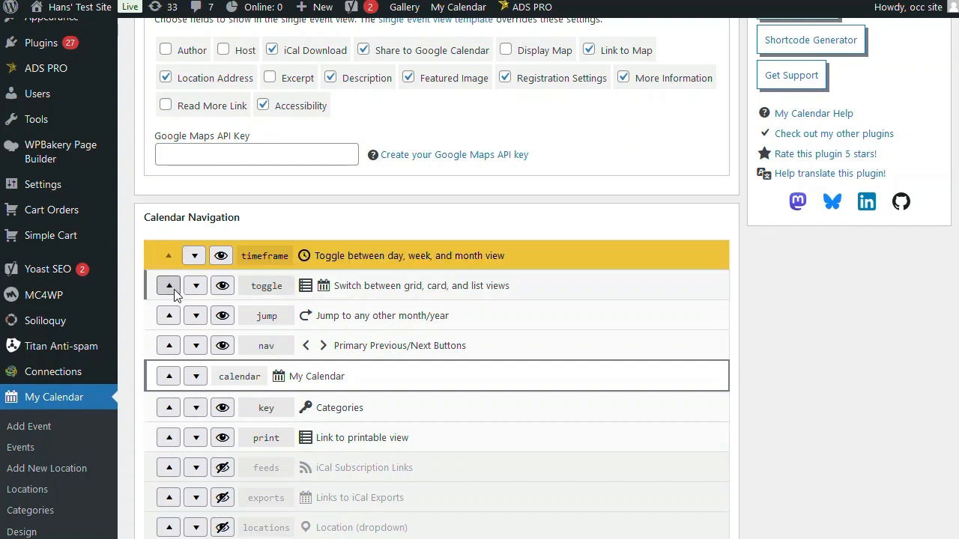
click(169, 287)
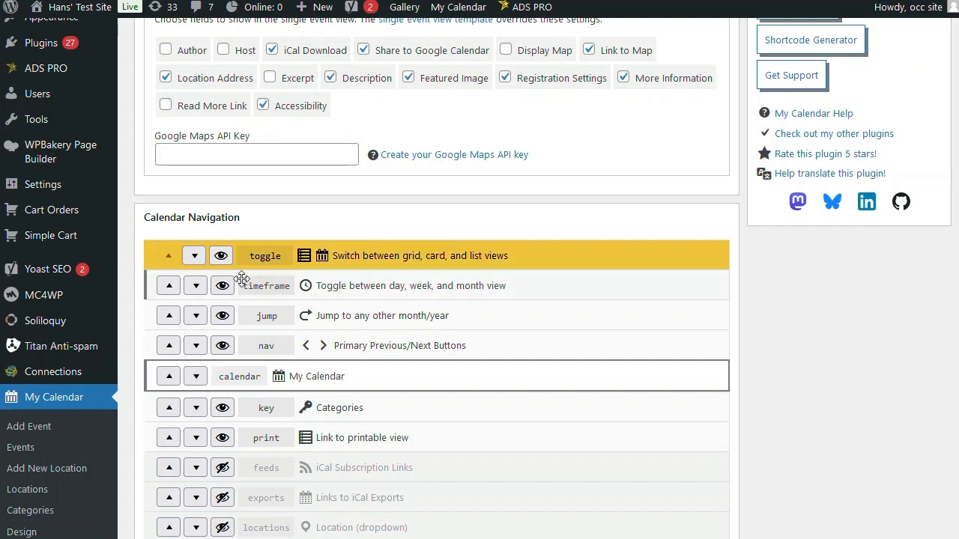
- Move the timeframe item below jump in the Calendar Navigation order and look over the remaining navigation items
click(195, 286)
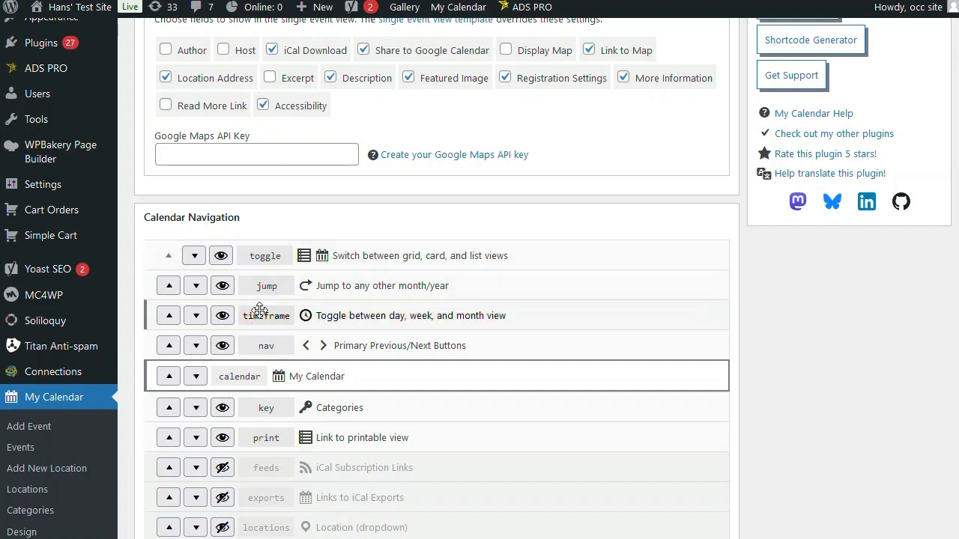
scroll(407, 382, down, 5)
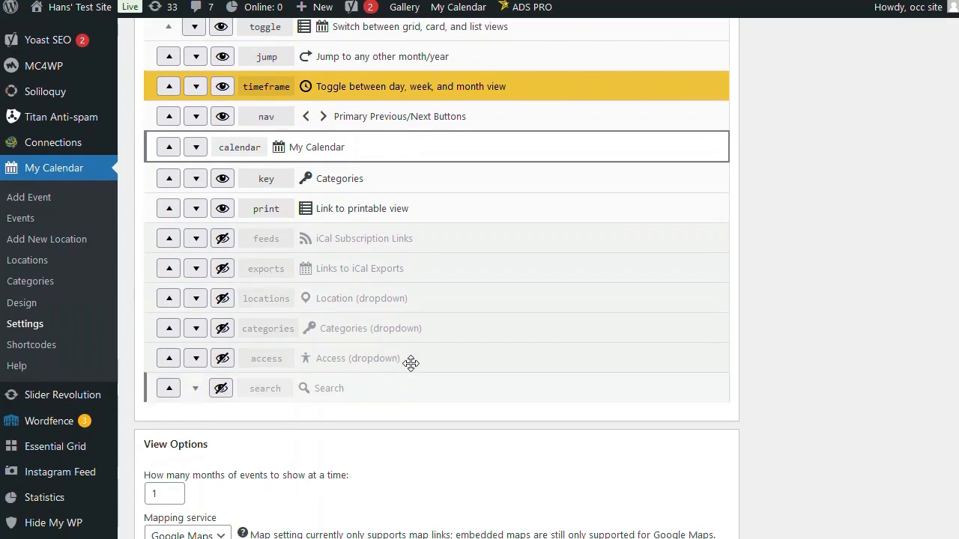
scroll(347, 279, down, 3)
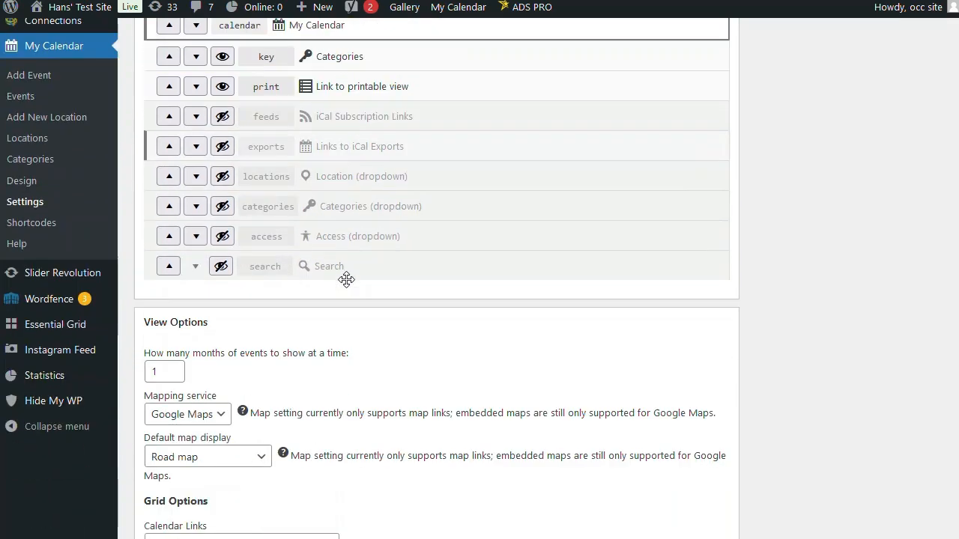
scroll(347, 280, down, 1)
scroll(343, 294, down, 2)
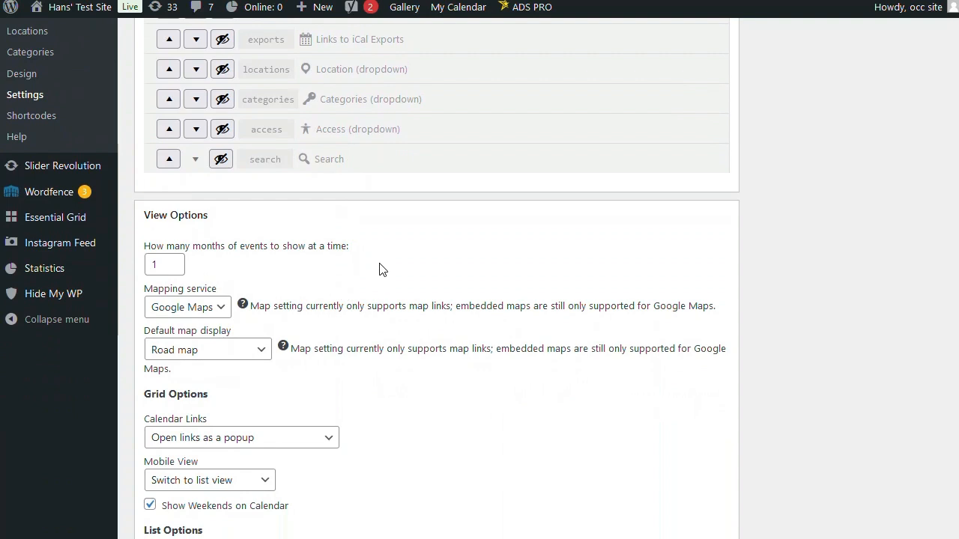
- Examine the display settings' View Options, including the choices for Mobile View and Calendar Links under Grid Options
scroll(379, 270, down, 2)
scroll(379, 270, down, 2)
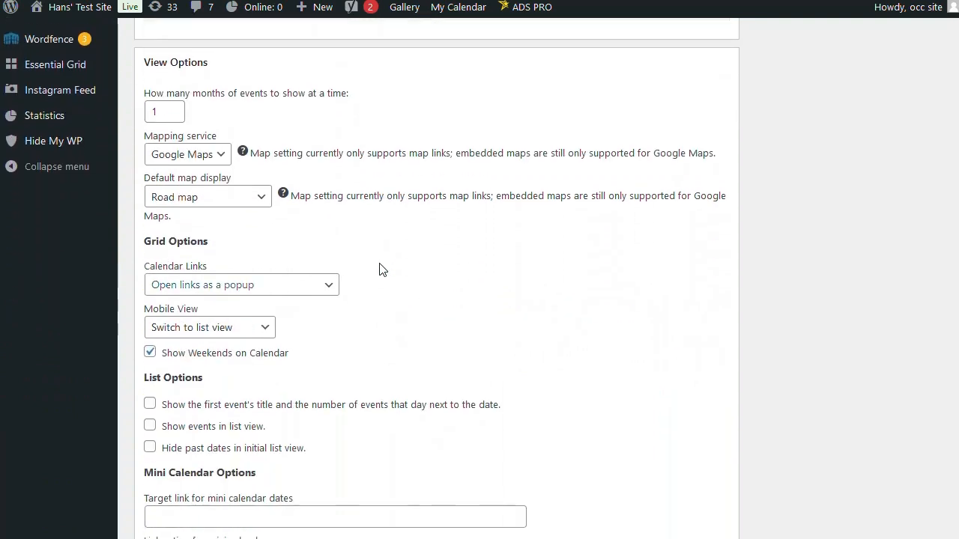
scroll(379, 270, down, 2)
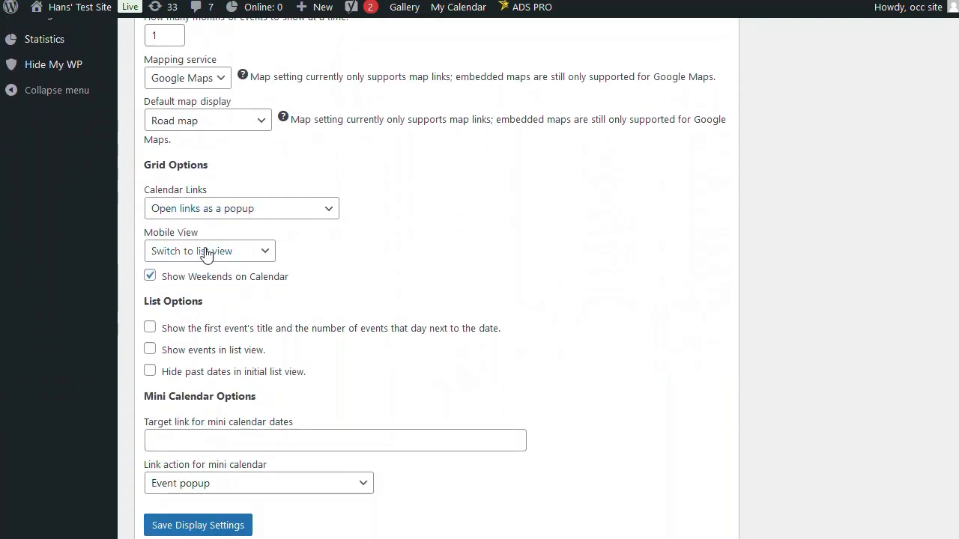
click(268, 257)
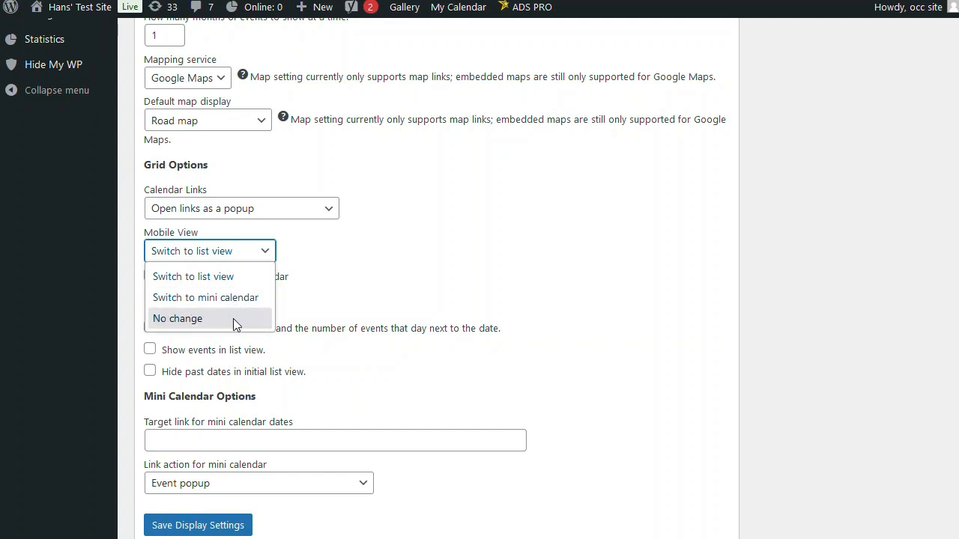
click(338, 259)
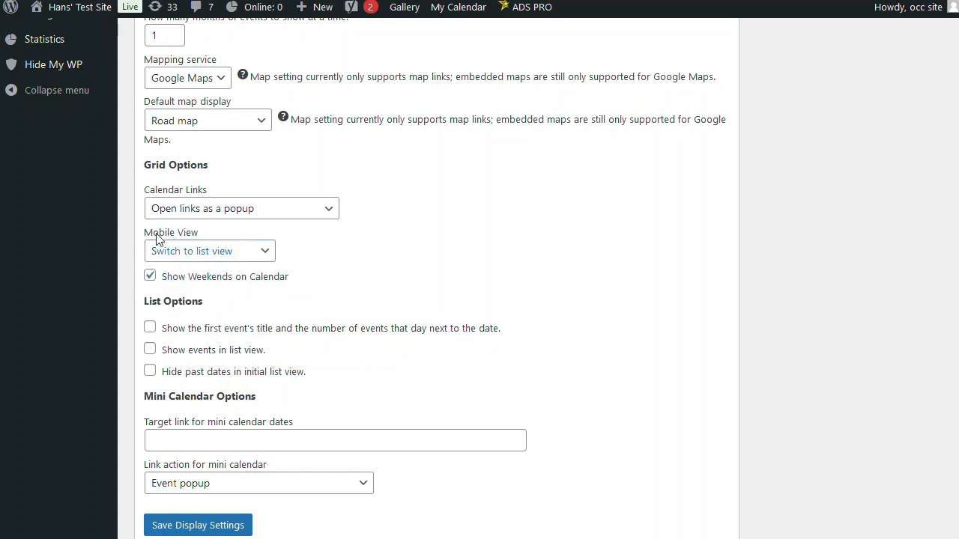
click(314, 210)
click(446, 257)
scroll(445, 262, down, 1)
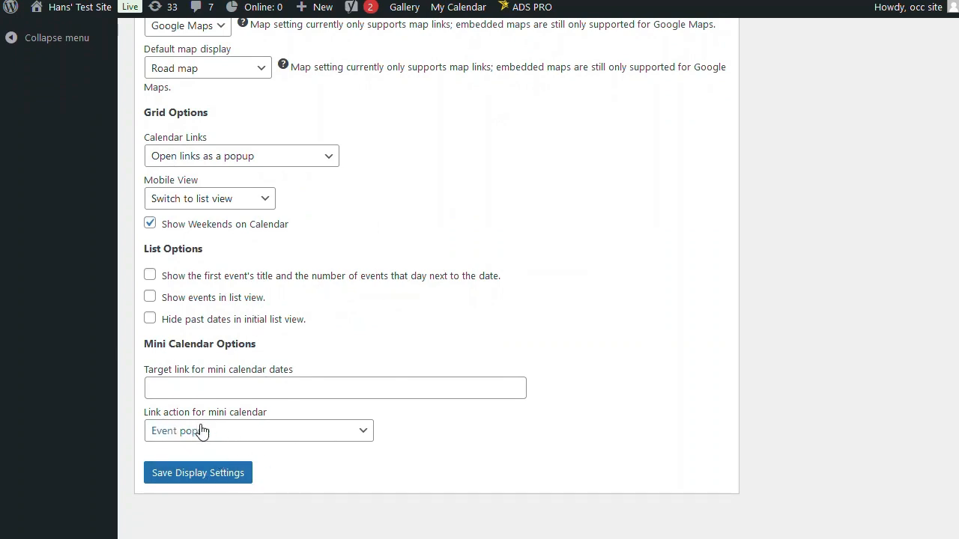
- Review the mini calendar's link action choices and save the display settings
click(281, 442)
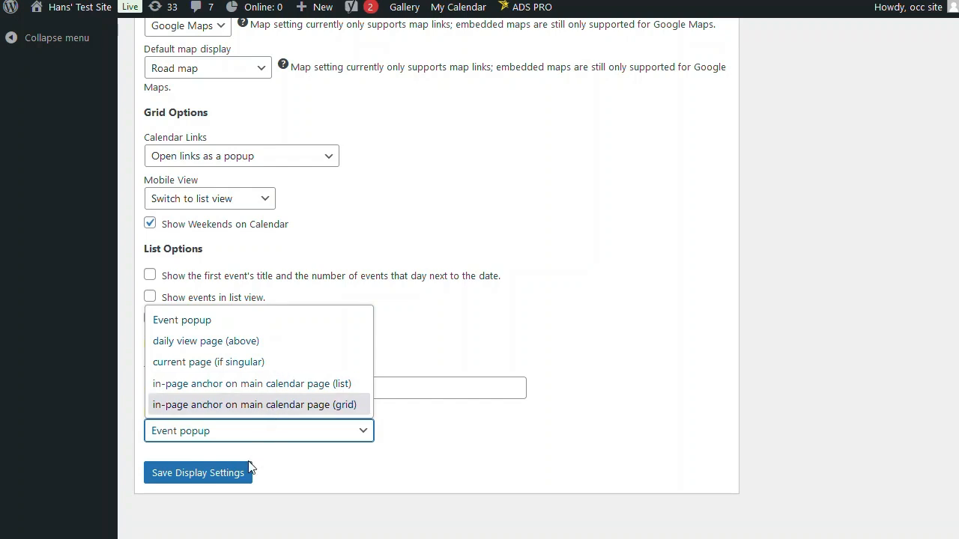
click(228, 476)
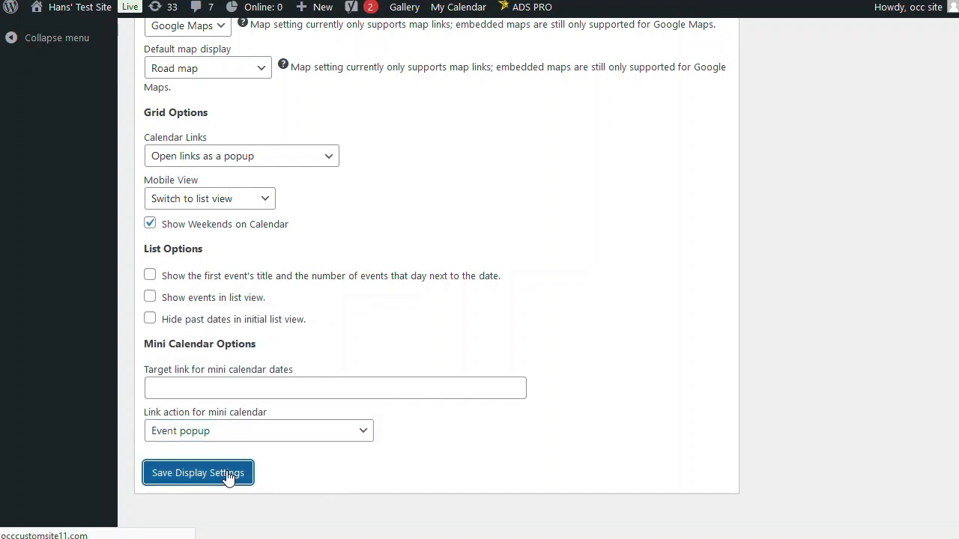
- Open My Calendar's design page and examine the style editor's color variables beside the calendar preview
scroll(53, 268, down, 12)
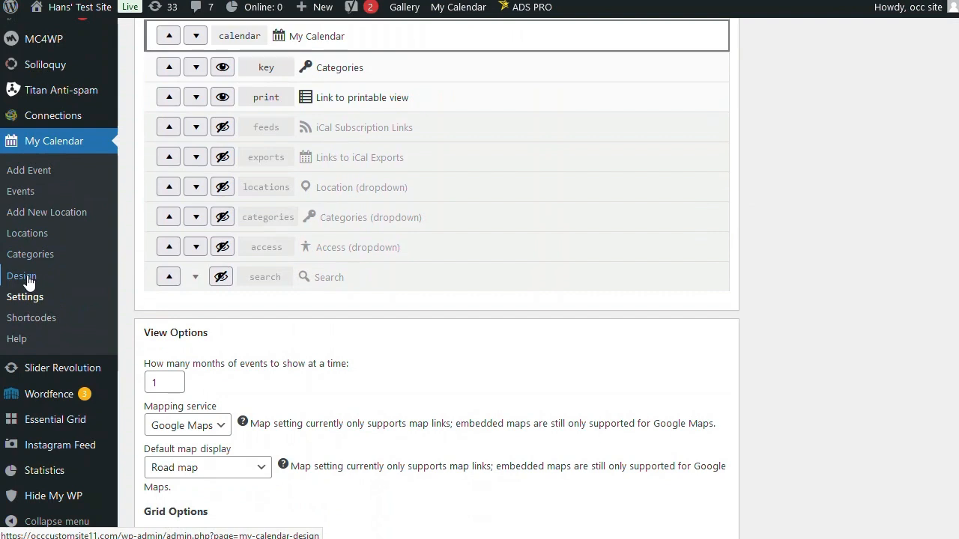
click(29, 281)
scroll(327, 331, down, 1)
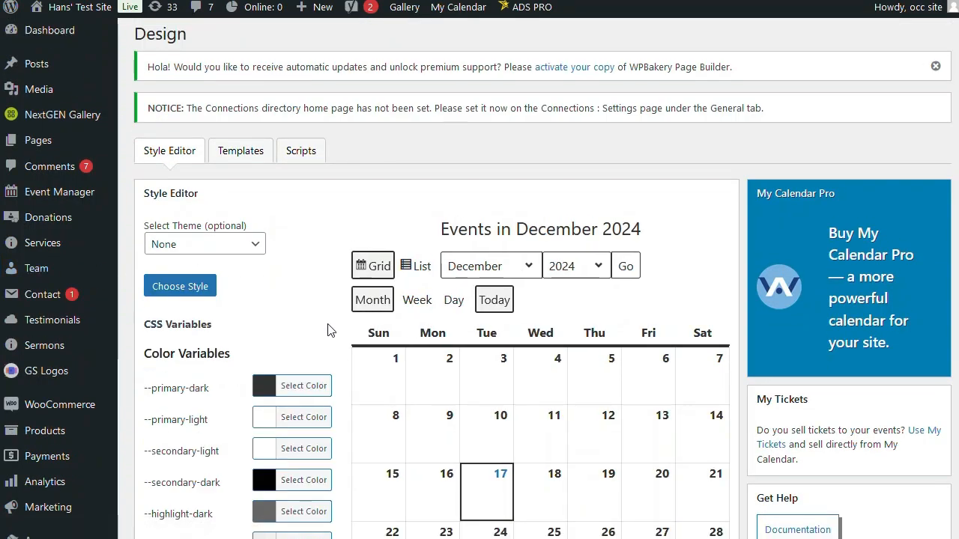
scroll(328, 330, down, 5)
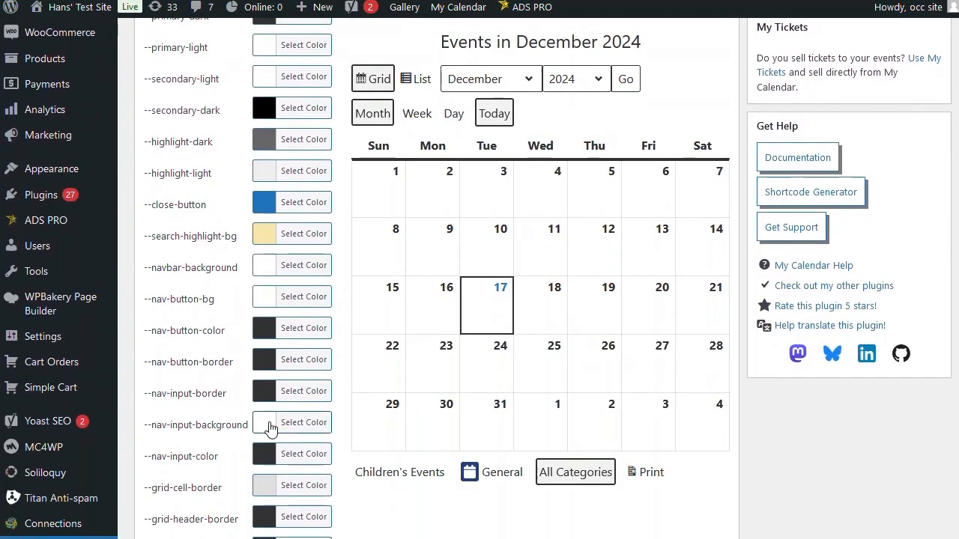
scroll(270, 427, down, 1)
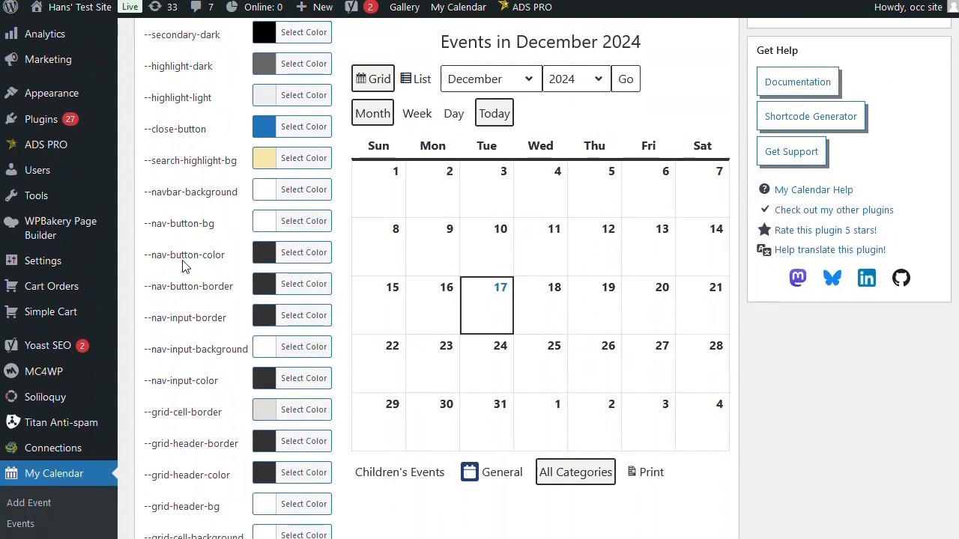
scroll(186, 266, up, 1)
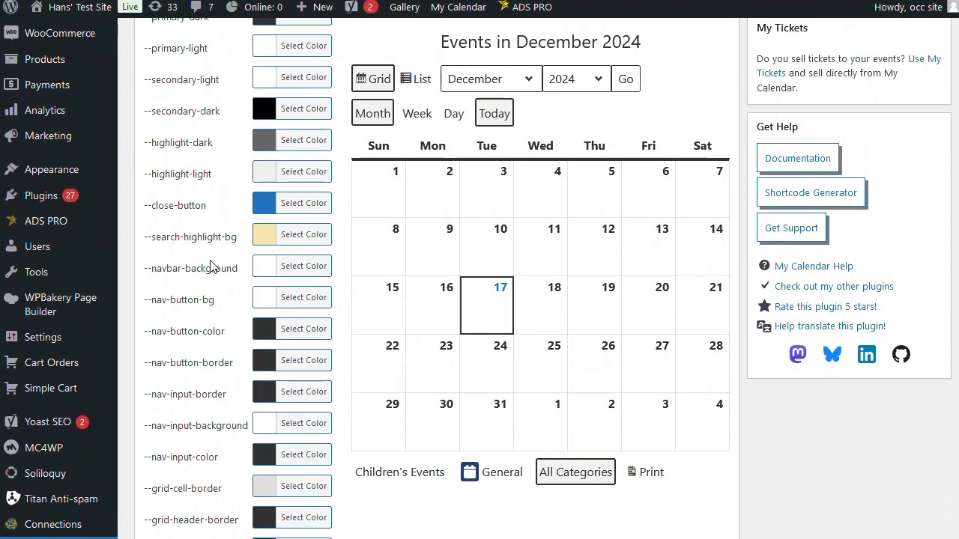
scroll(212, 267, down, 1)
scroll(212, 267, down, 5)
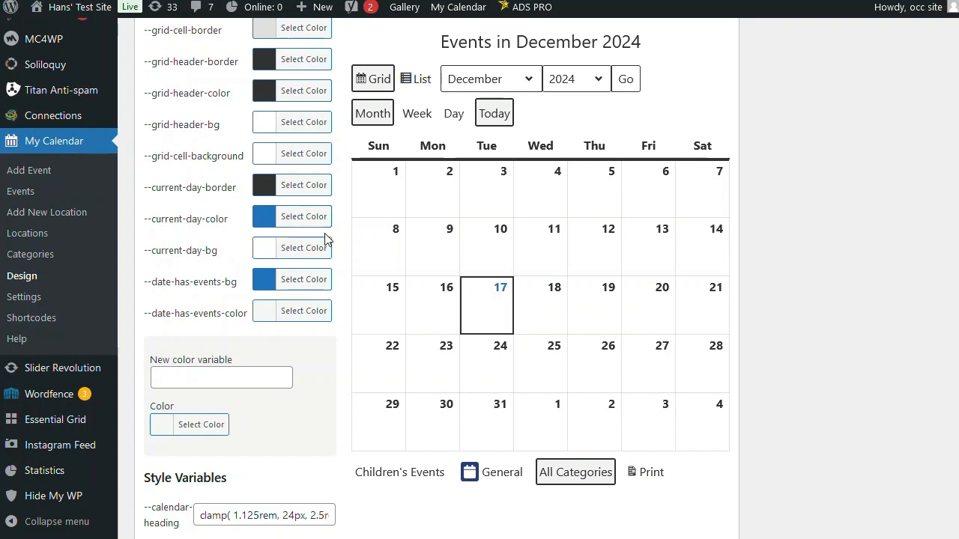
- Set the --current-day-color variable to #a81978 in the style editor
click(268, 218)
drag(272, 298, 273, 308)
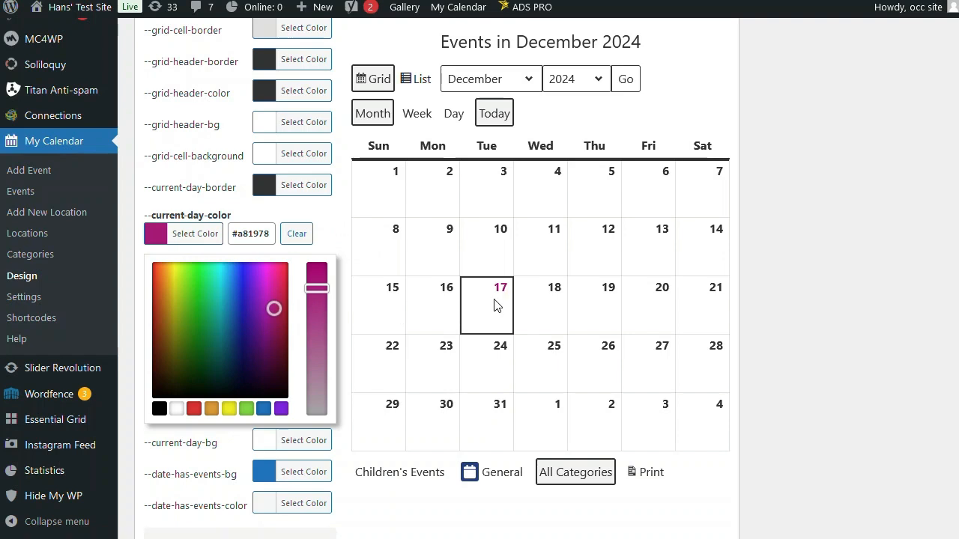
click(291, 218)
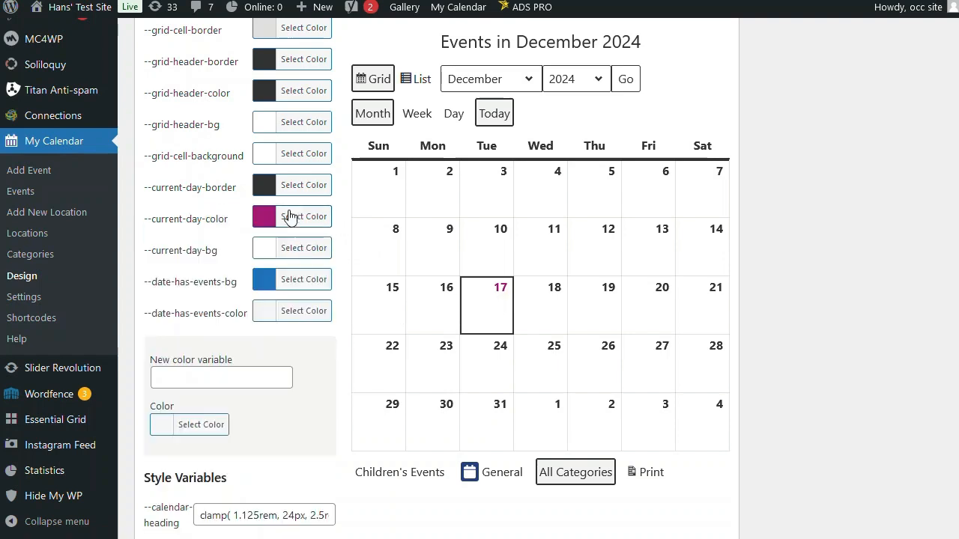
- Examine the remaining color variables, the style variables and the Accessible Color Combinations table on the design page
scroll(226, 237, up, 1)
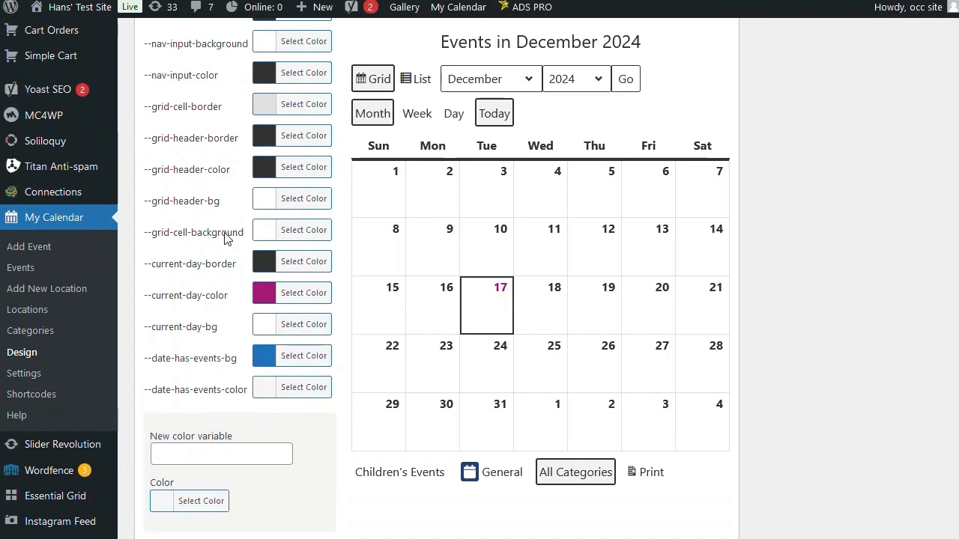
scroll(232, 158, up, 5)
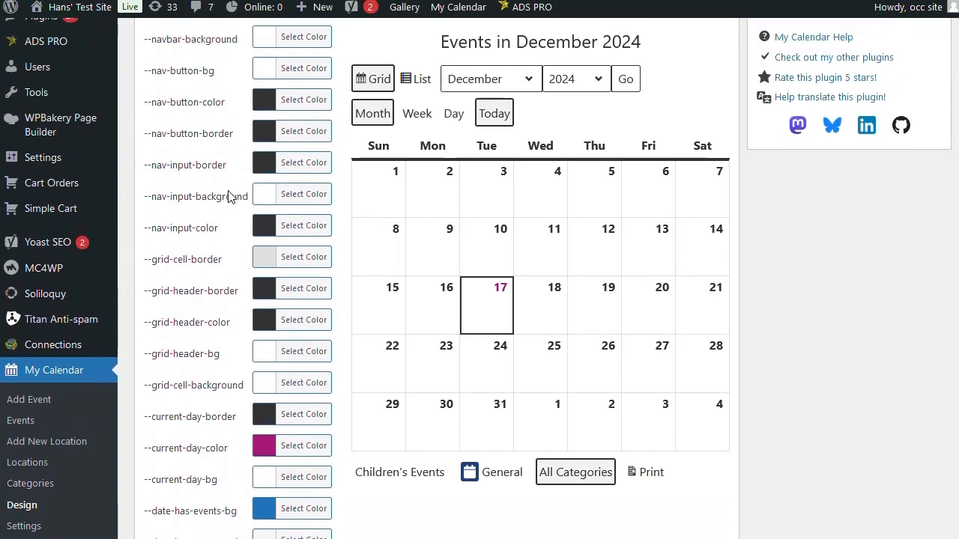
scroll(230, 196, up, 1)
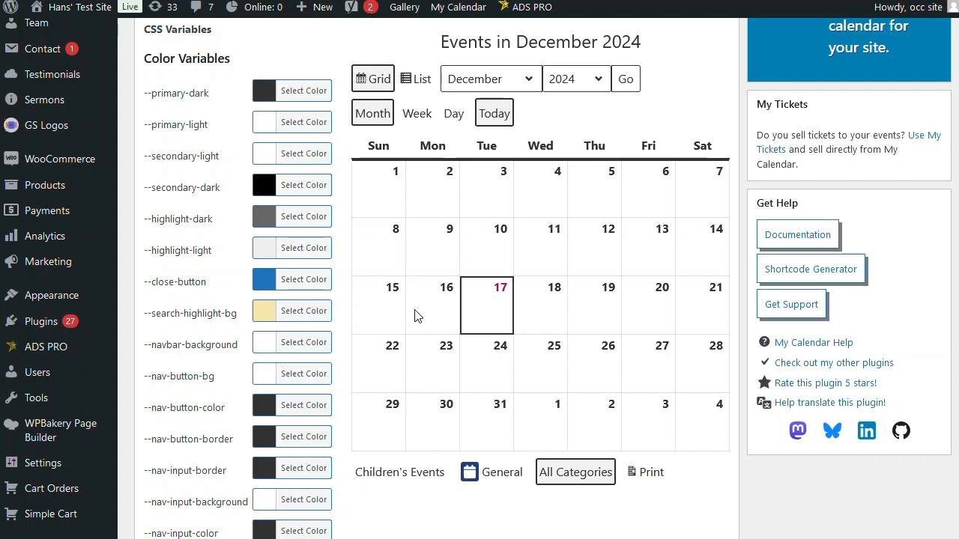
scroll(349, 315, down, 15)
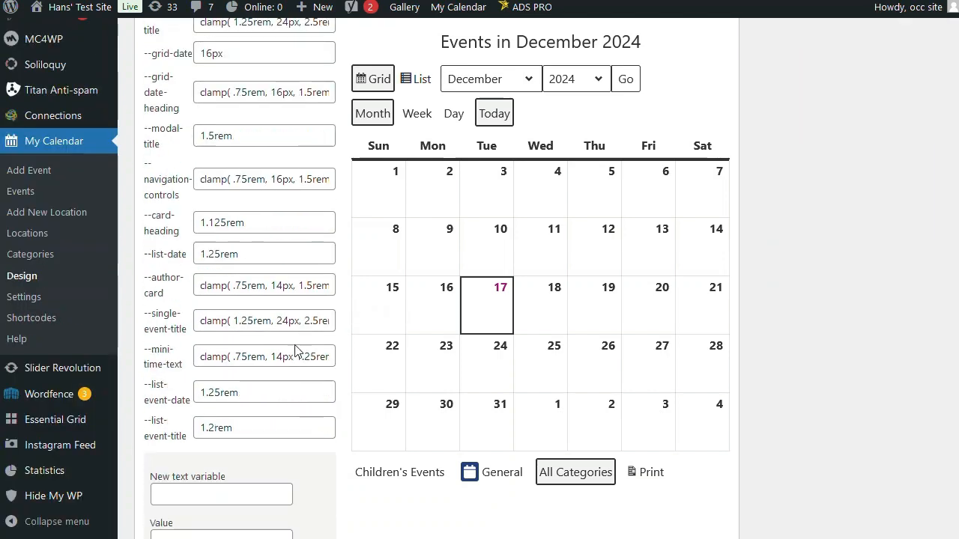
scroll(295, 350, down, 5)
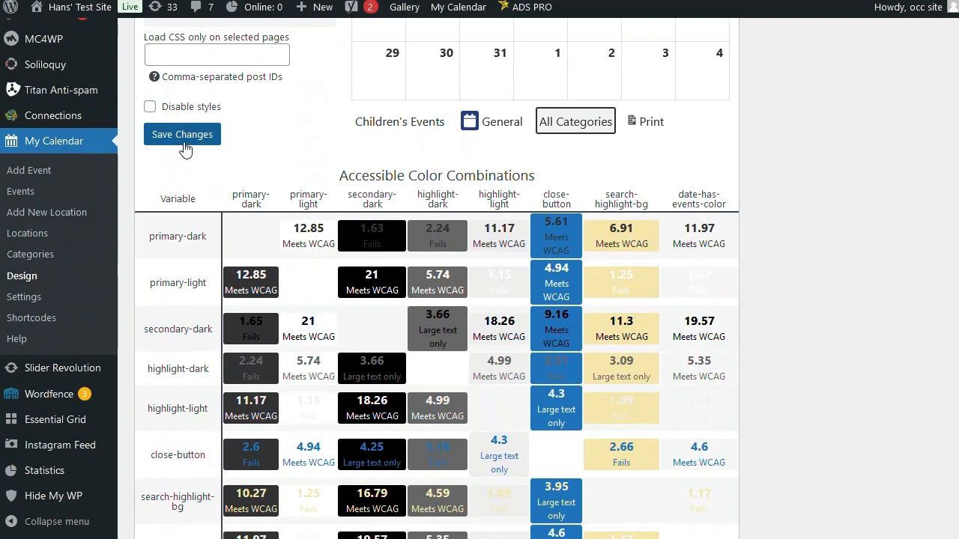
scroll(478, 367, up, 4)
scroll(479, 367, up, 15)
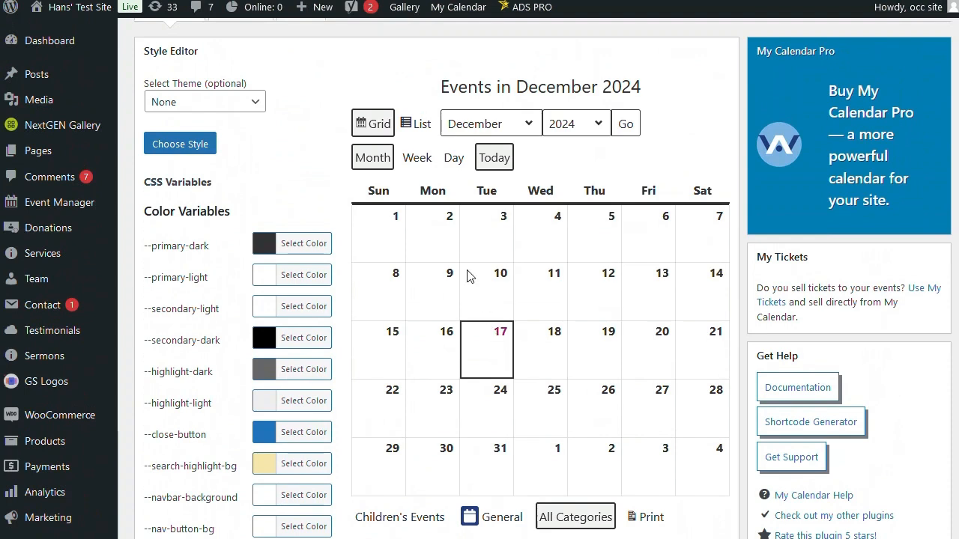
scroll(370, 247, up, 2)
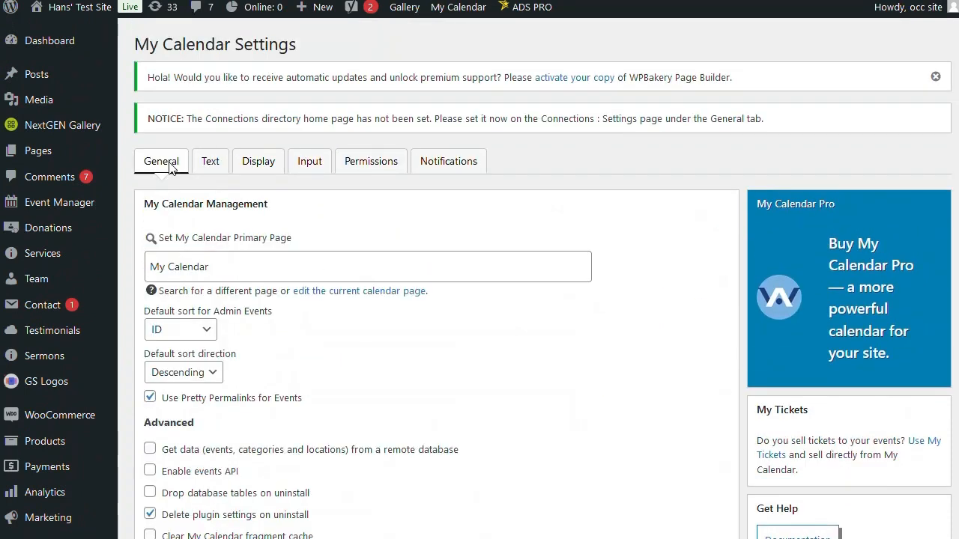
- Open the First day of the week setting linked from My Calendar's general settings
scroll(560, 318, down, 4)
scroll(560, 317, down, 2)
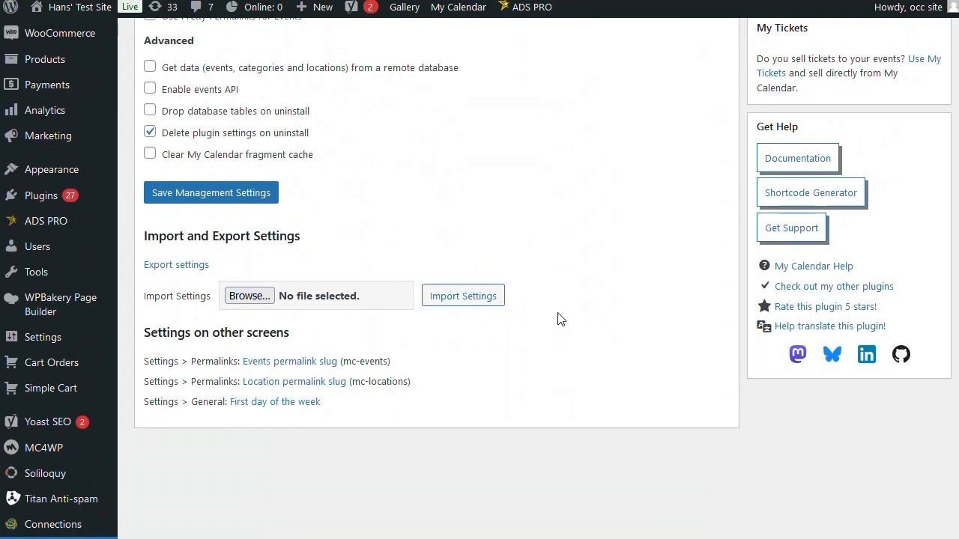
click(278, 405)
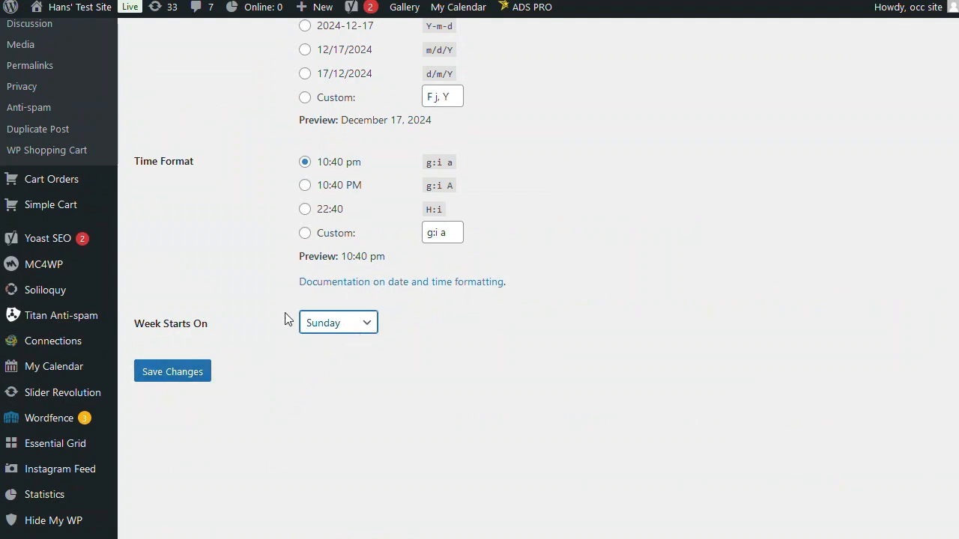
- Examine the site's General Settings, including the timezone choices, date and time formats and site addresses
scroll(214, 225, up, 2)
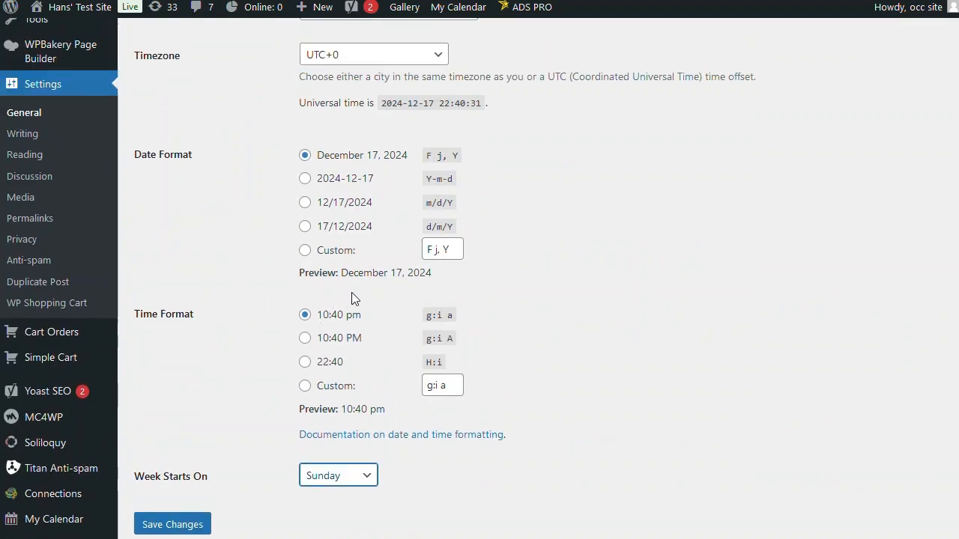
scroll(346, 221, up, 2)
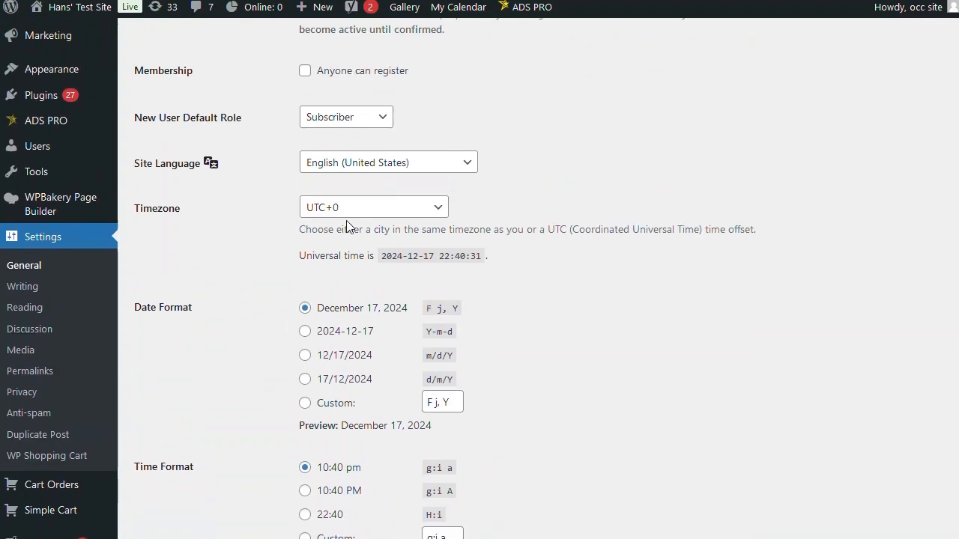
click(435, 210)
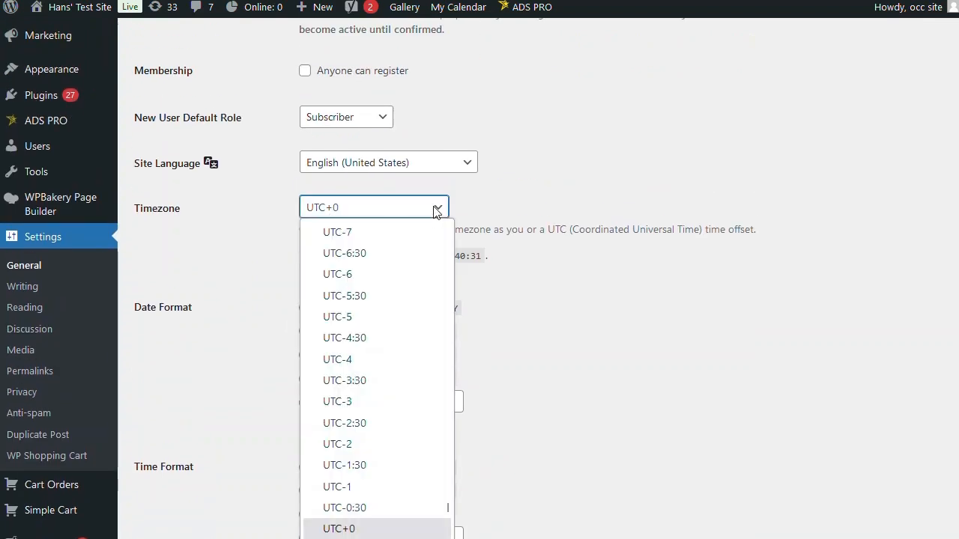
click(603, 223)
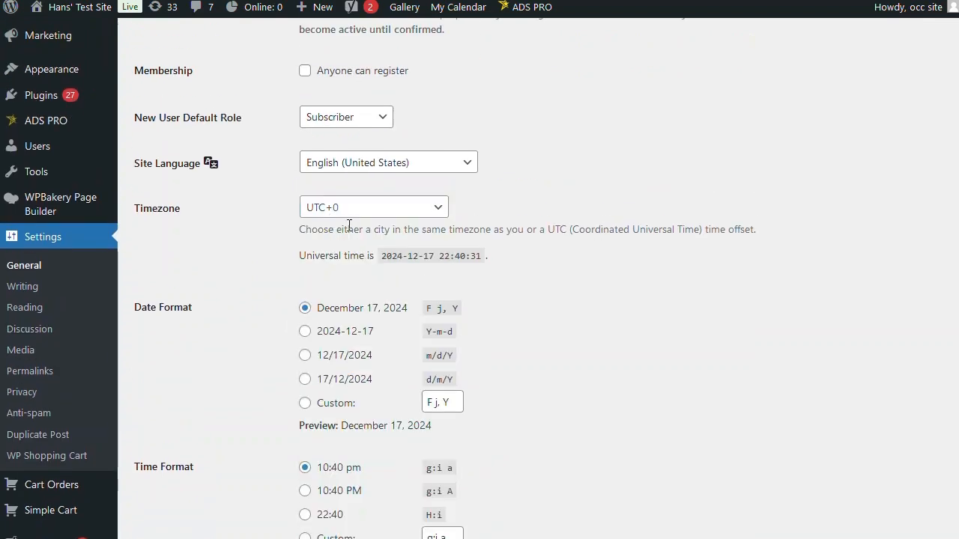
scroll(193, 309, up, 1)
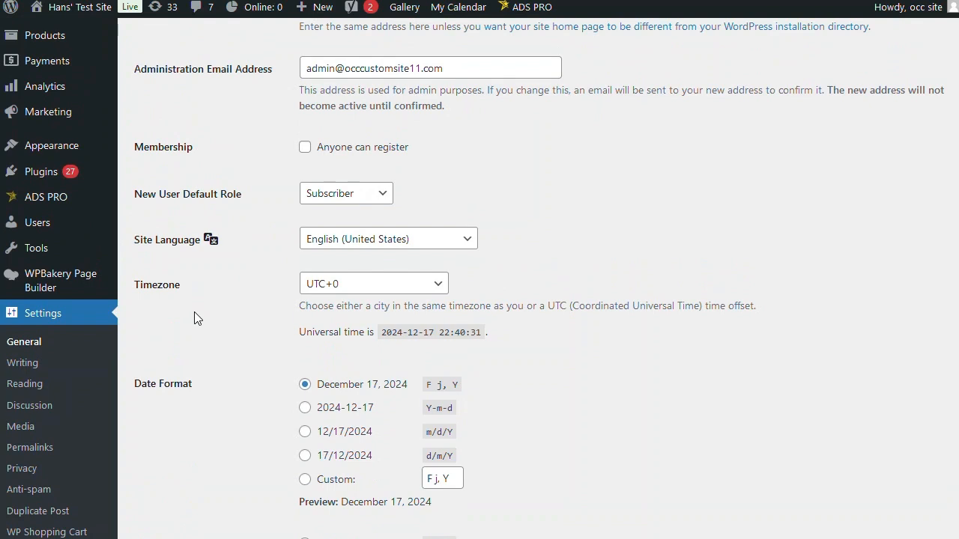
scroll(194, 312, up, 1)
scroll(199, 321, up, 4)
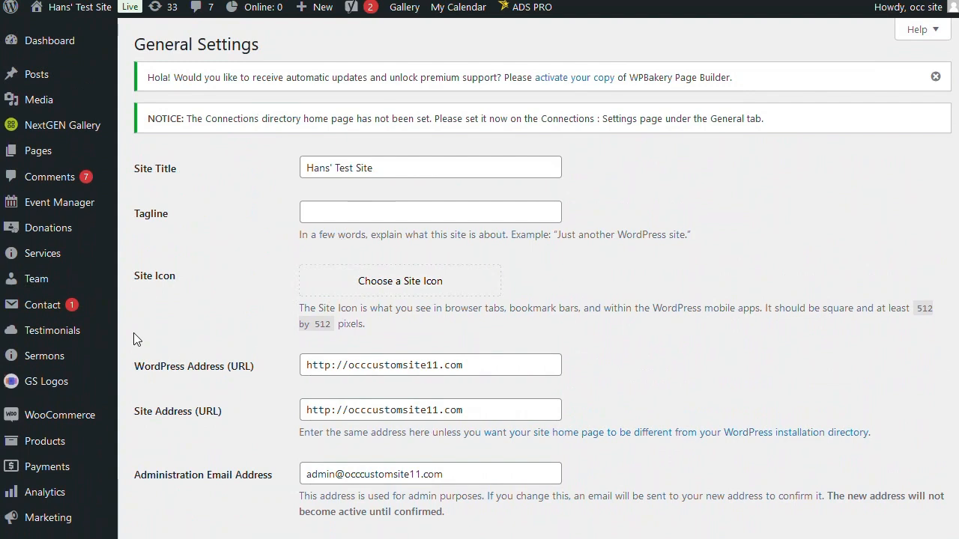
scroll(56, 420, down, 1)
scroll(60, 465, down, 10)
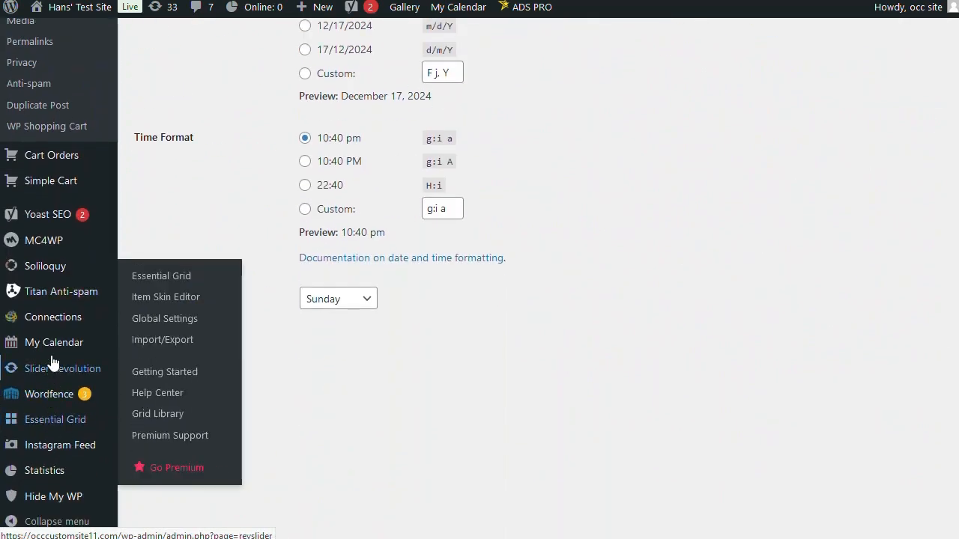
- Return to My Calendar's design page and continue to the plugin's Categories page
mouse_move(54, 345)
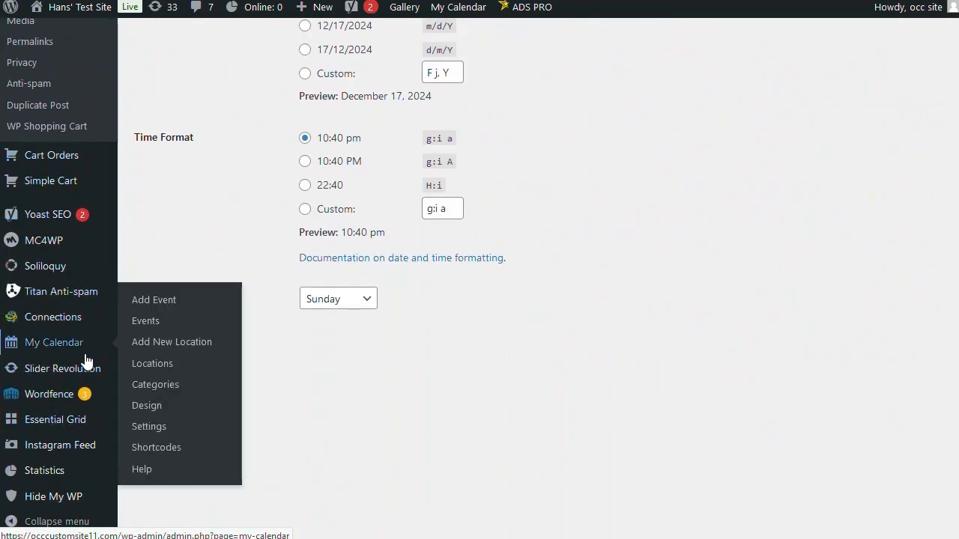
click(152, 409)
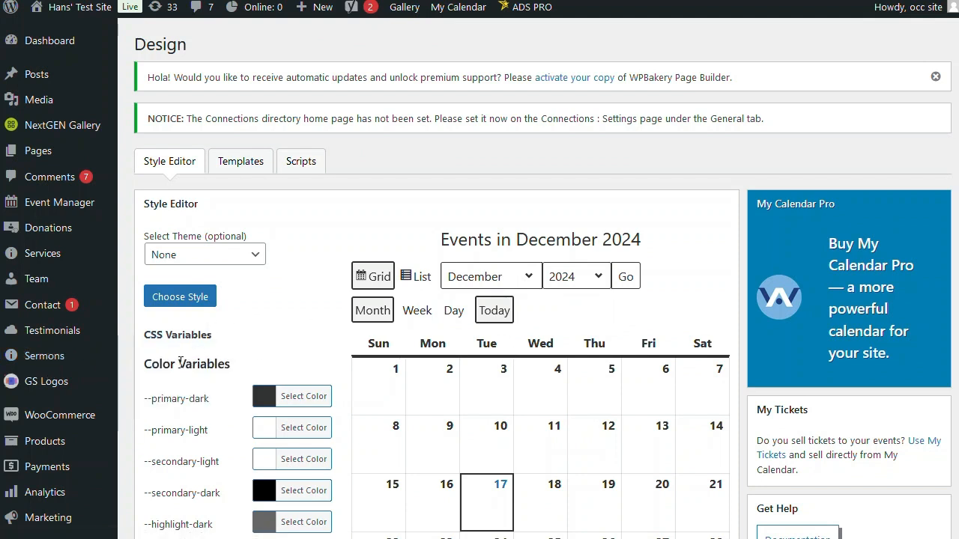
scroll(47, 364, down, 8)
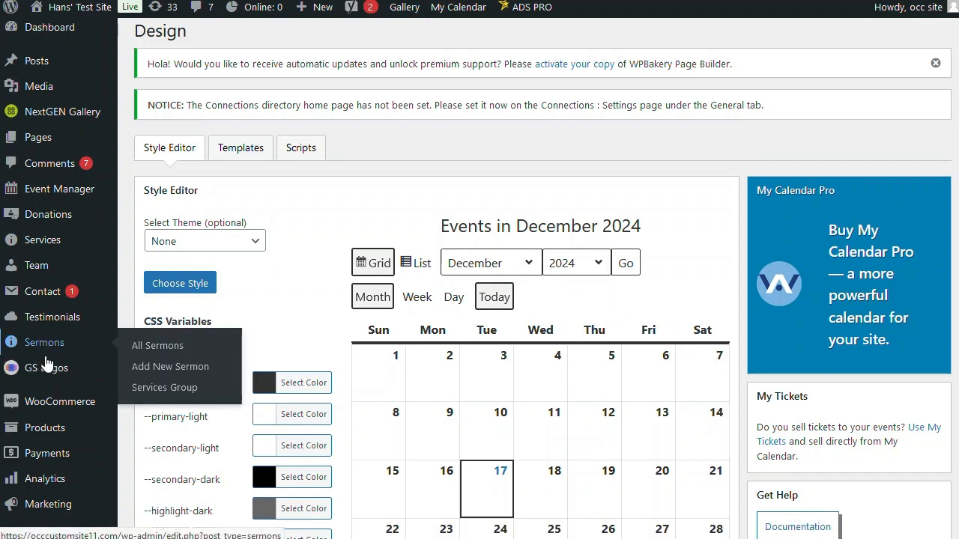
scroll(49, 376, down, 1)
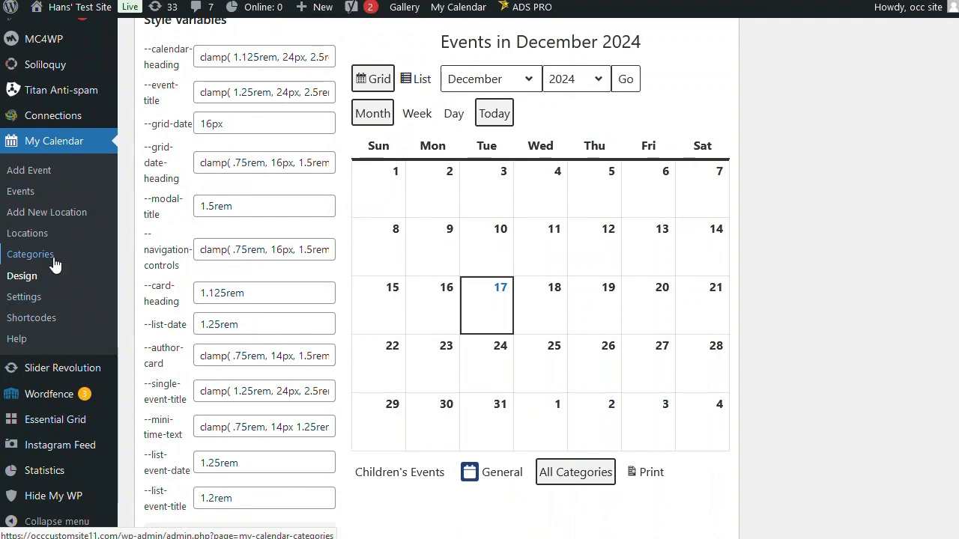
click(47, 259)
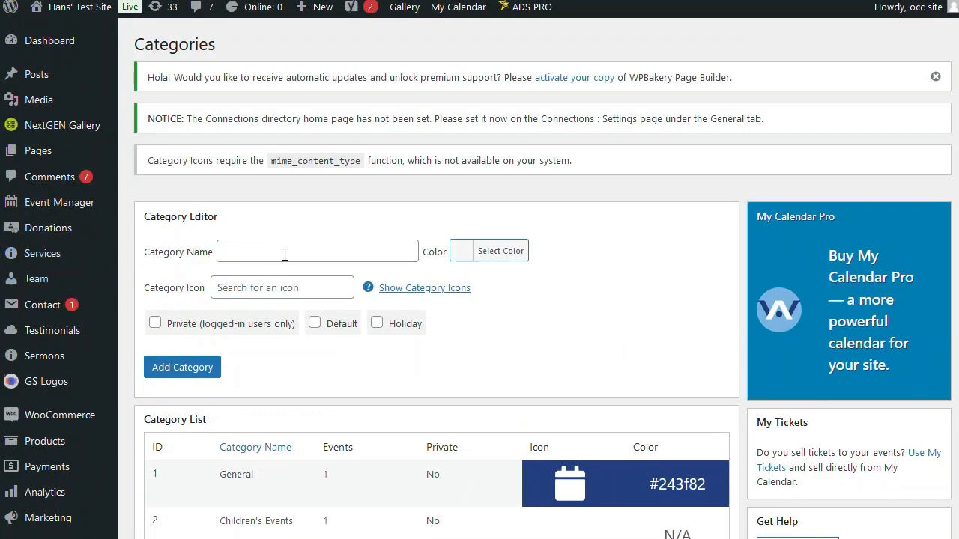
- Add a calendar category named Church Events without a color or icon
click(284, 253)
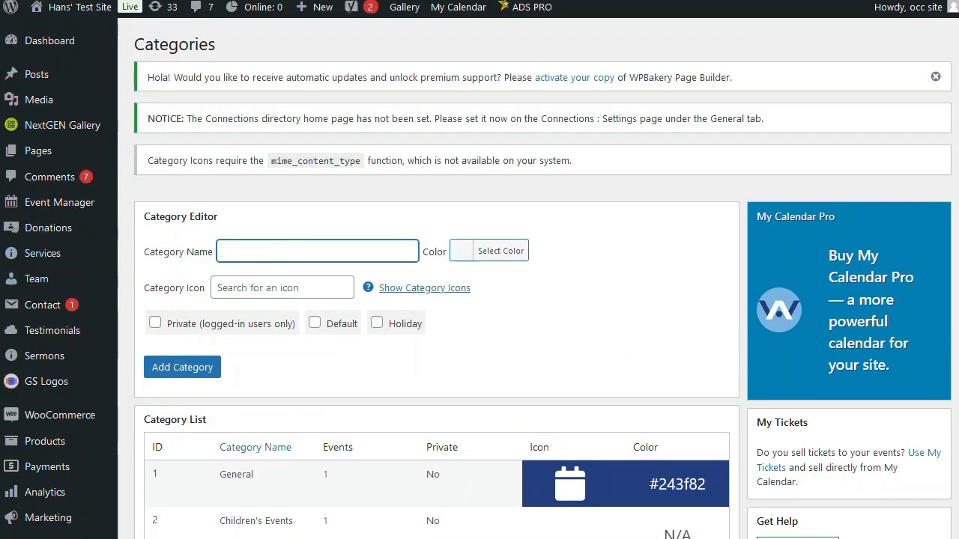
text(Church Events)
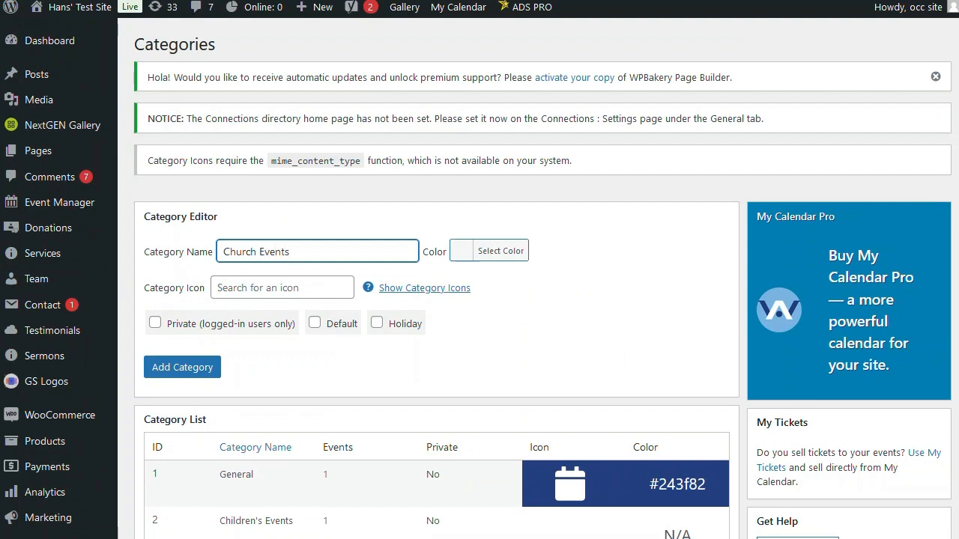
click(182, 369)
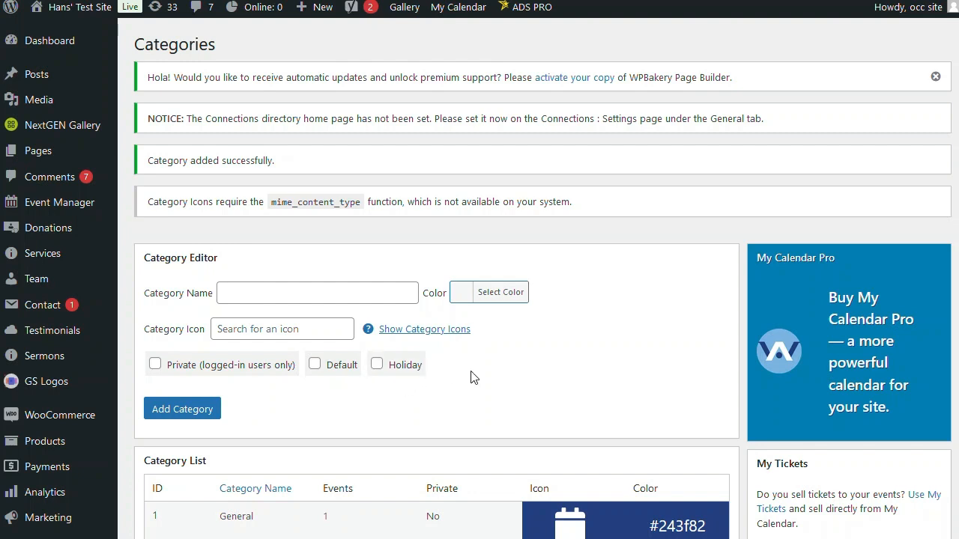
- Add another calendar category named Youth Events and check the category list
scroll(394, 385, down, 4)
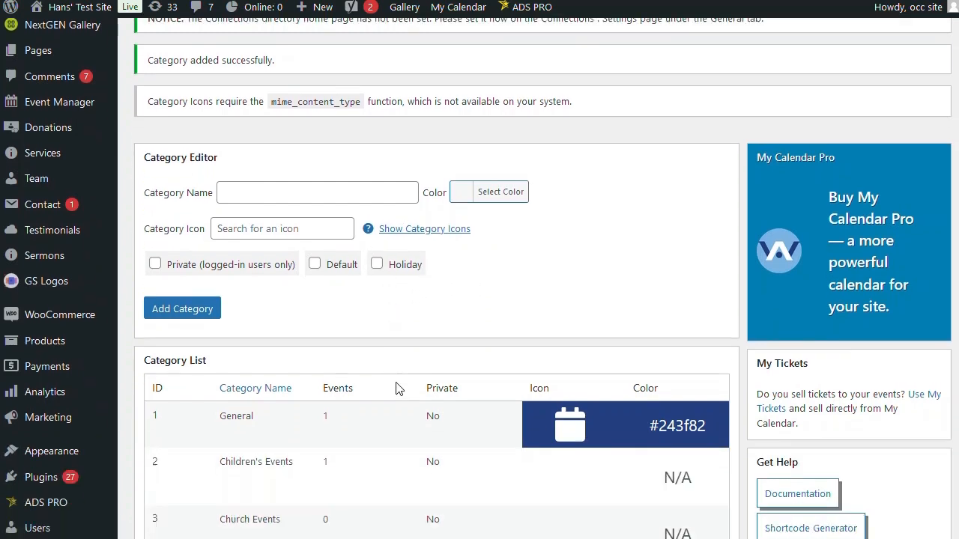
mouse_move(277, 427)
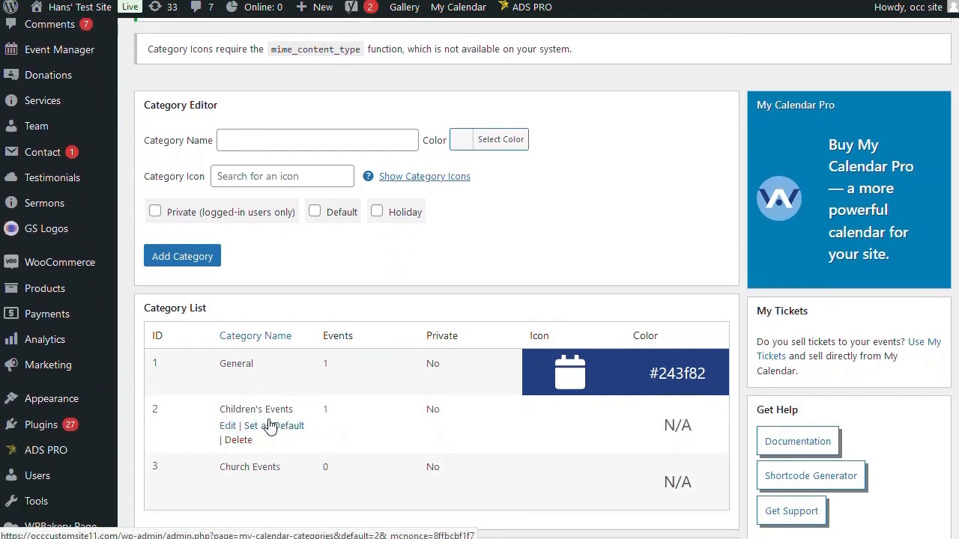
click(274, 145)
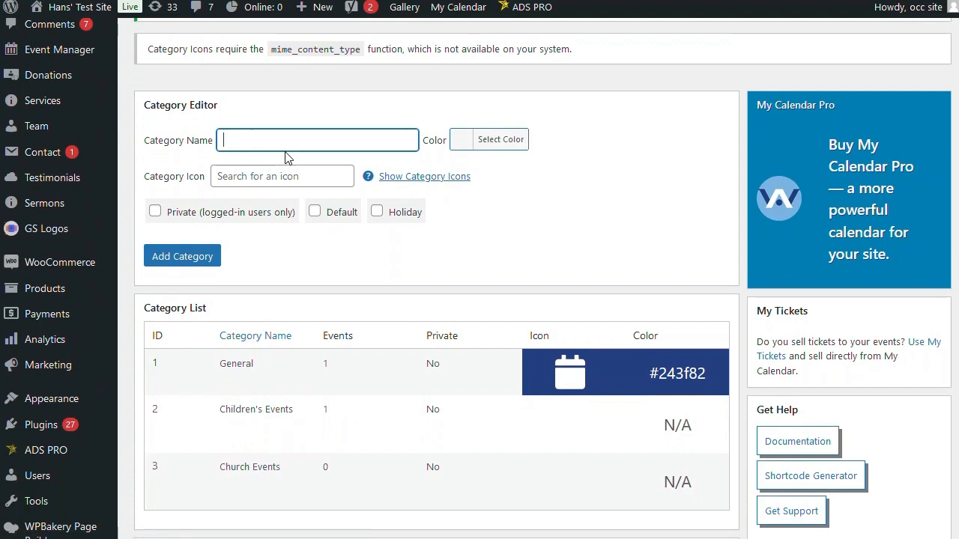
text(Youth Events)
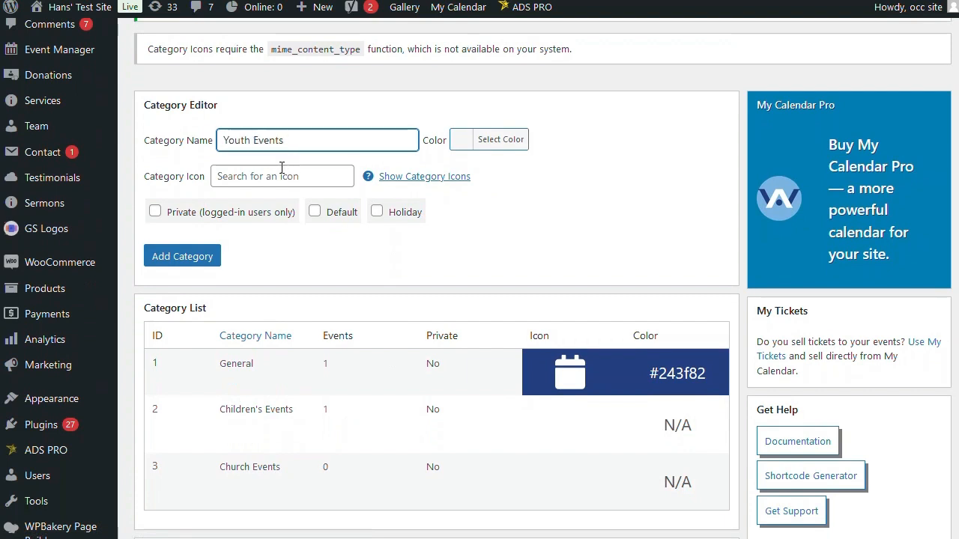
click(171, 258)
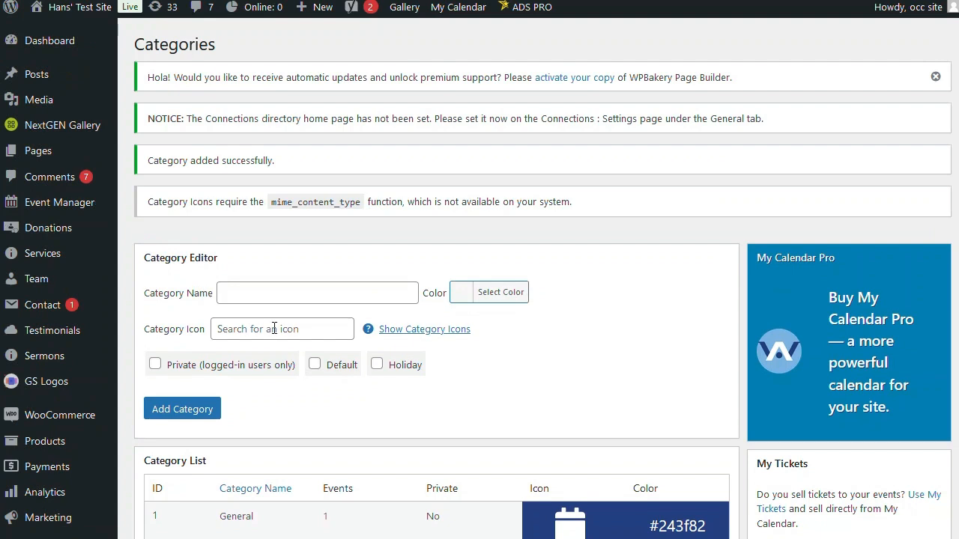
scroll(261, 453, down, 4)
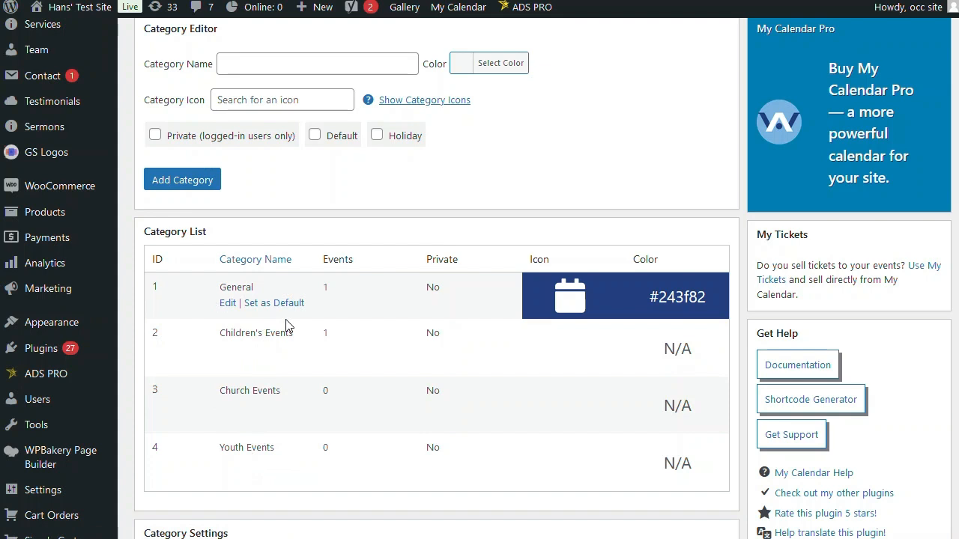
scroll(193, 367, up, 3)
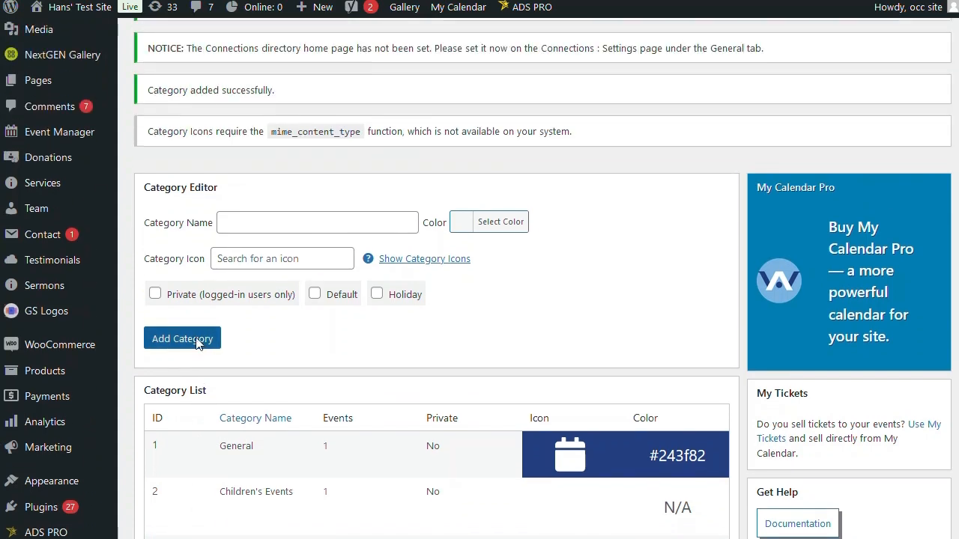